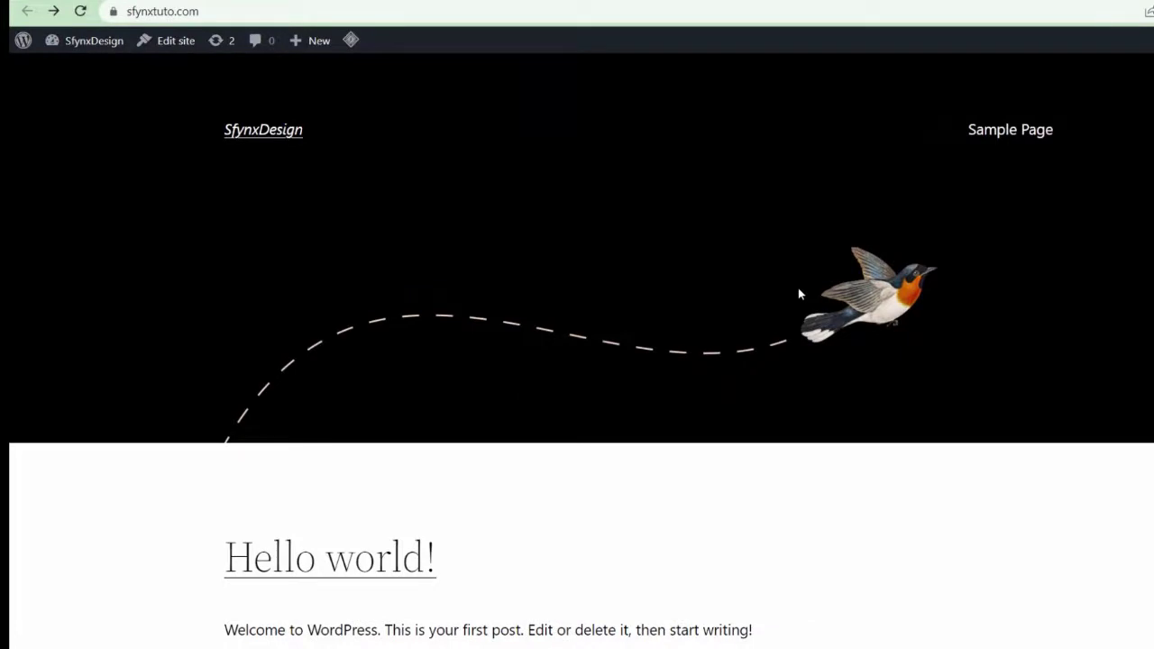
Step: Look over the SfynxDesign home page and open the site's admin dashboard
scroll(799, 290, down, 4)
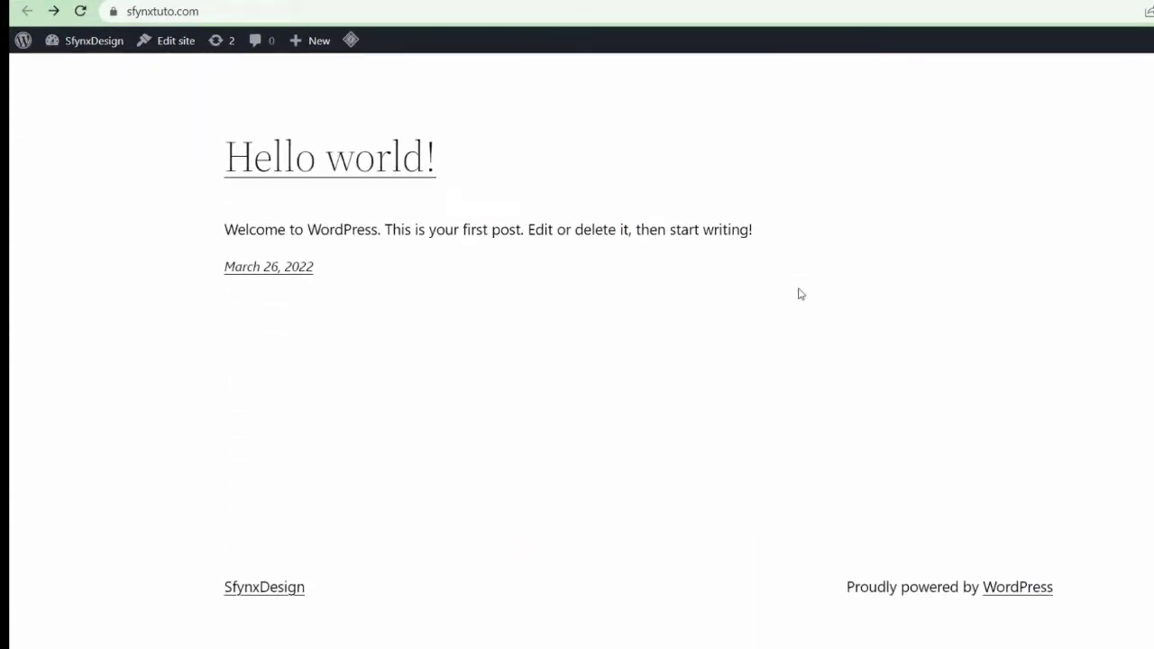
scroll(798, 293, up, 4)
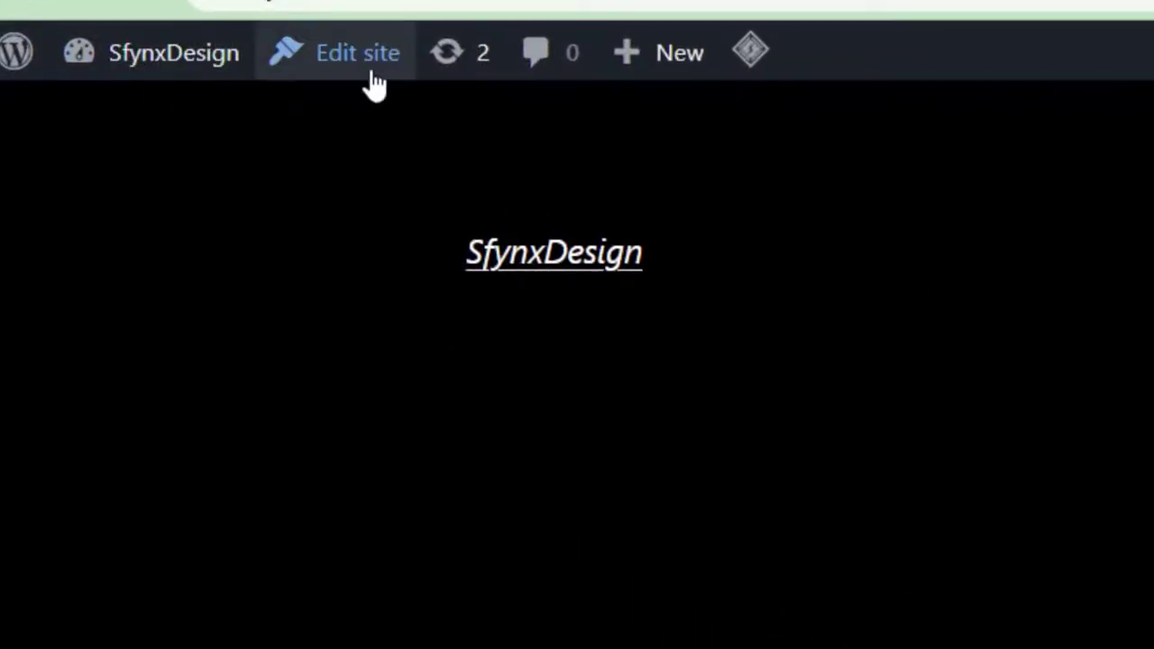
mouse_move(636, 72)
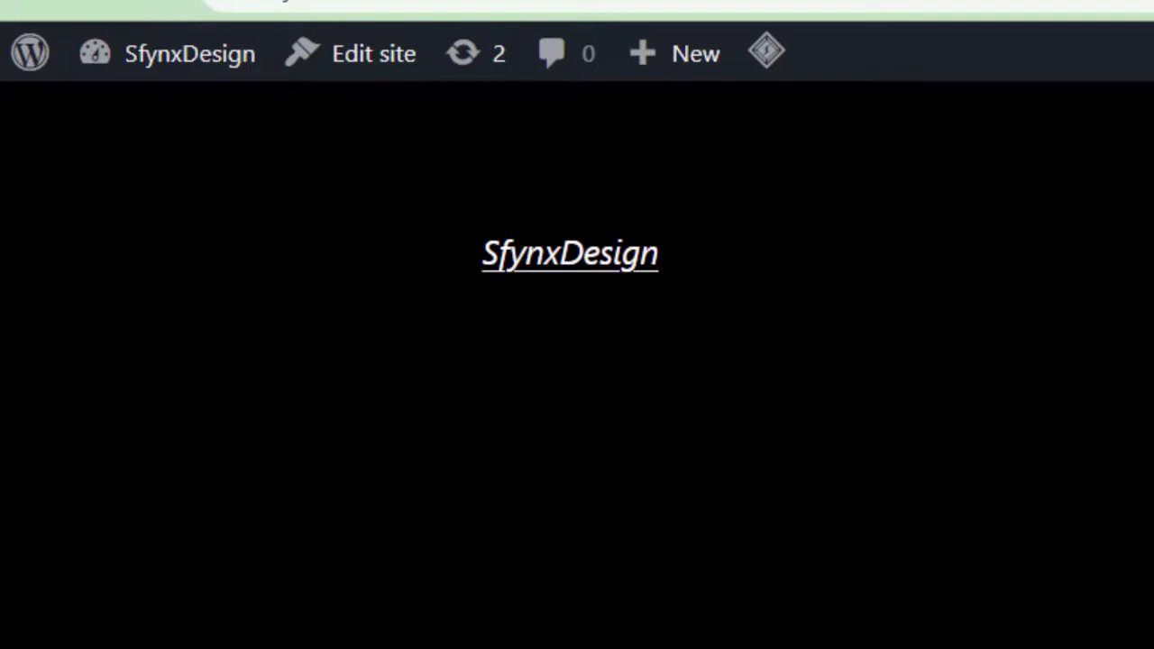
mouse_move(192, 58)
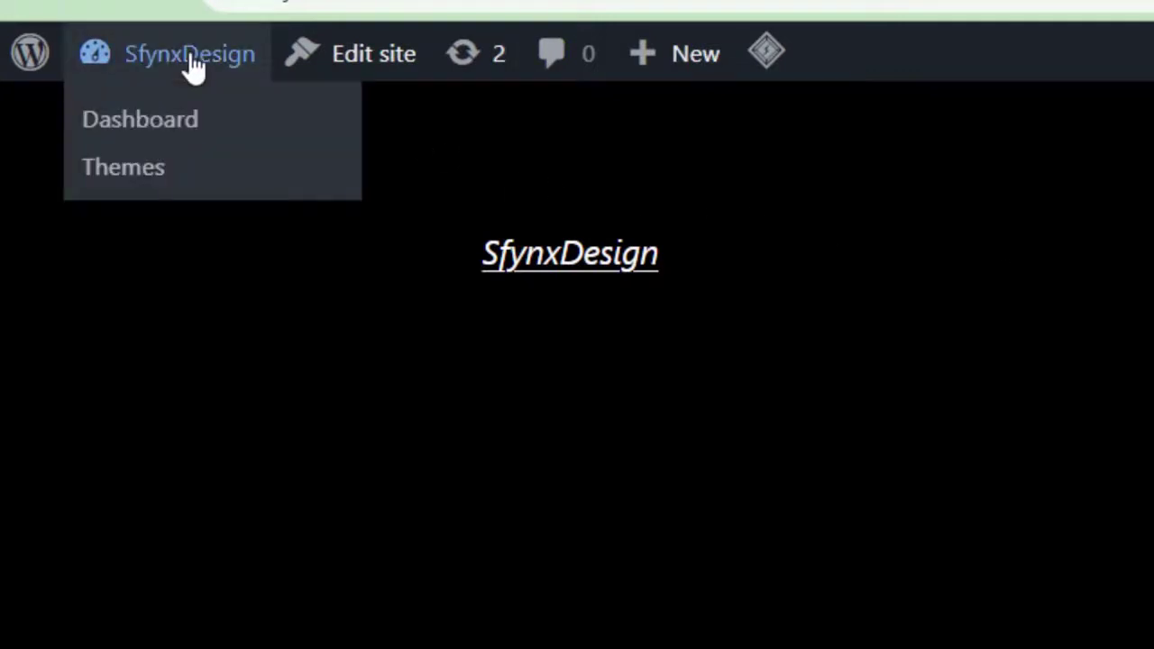
click(178, 135)
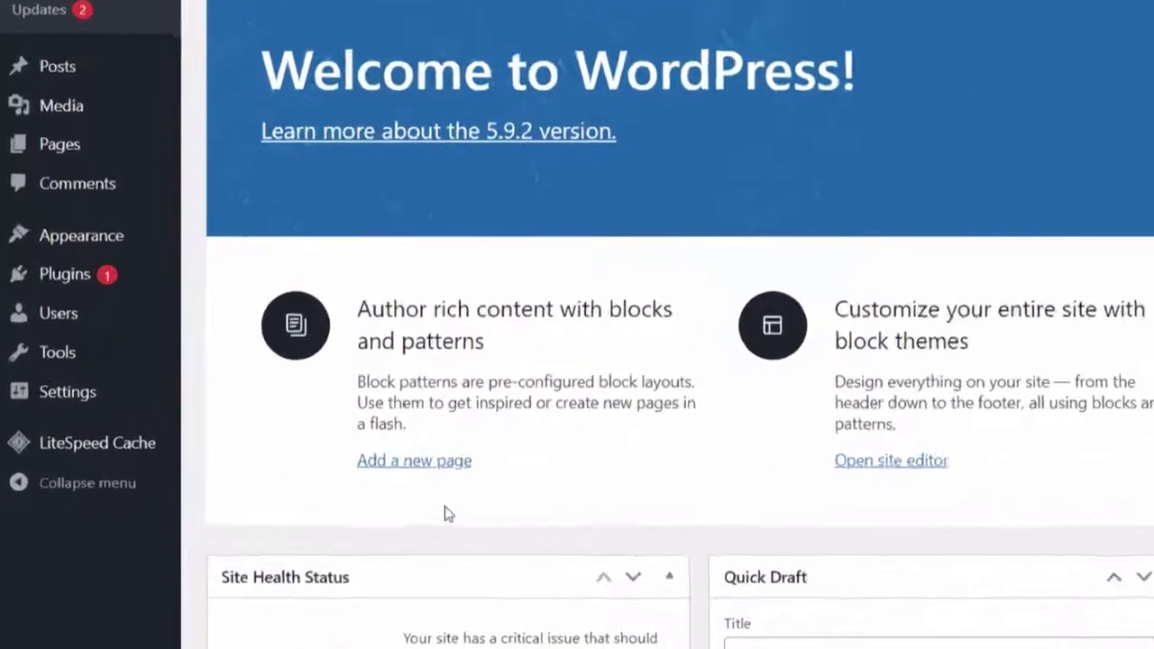
Step: Set the site language to Français in the general settings and save the changes
mouse_move(99, 394)
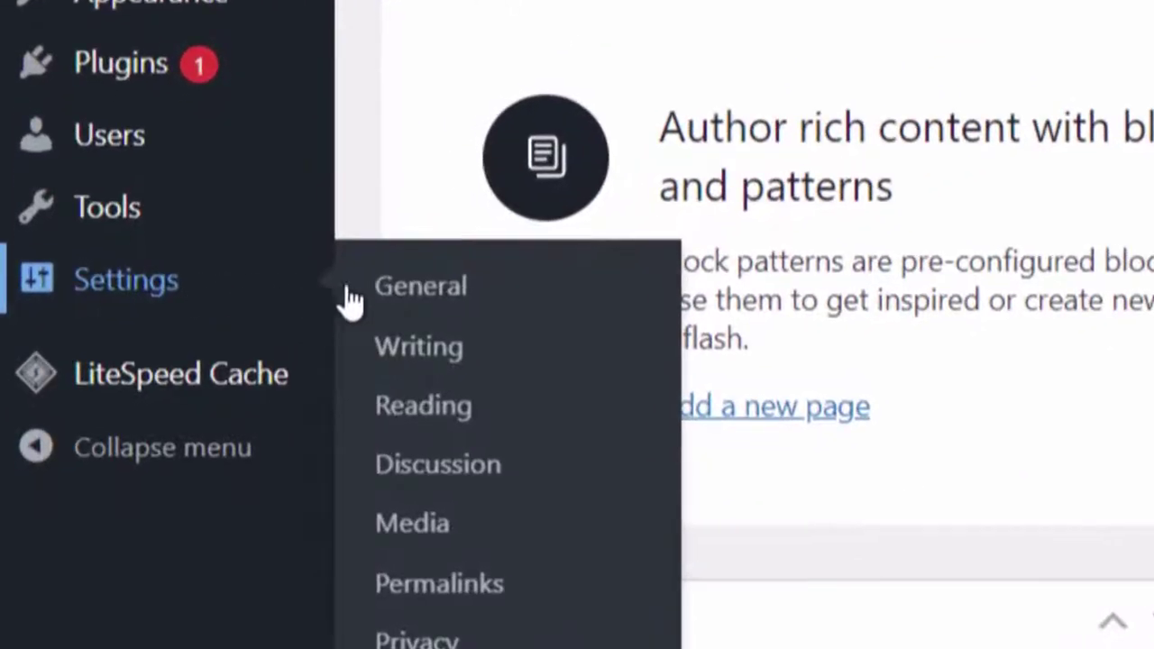
click(471, 301)
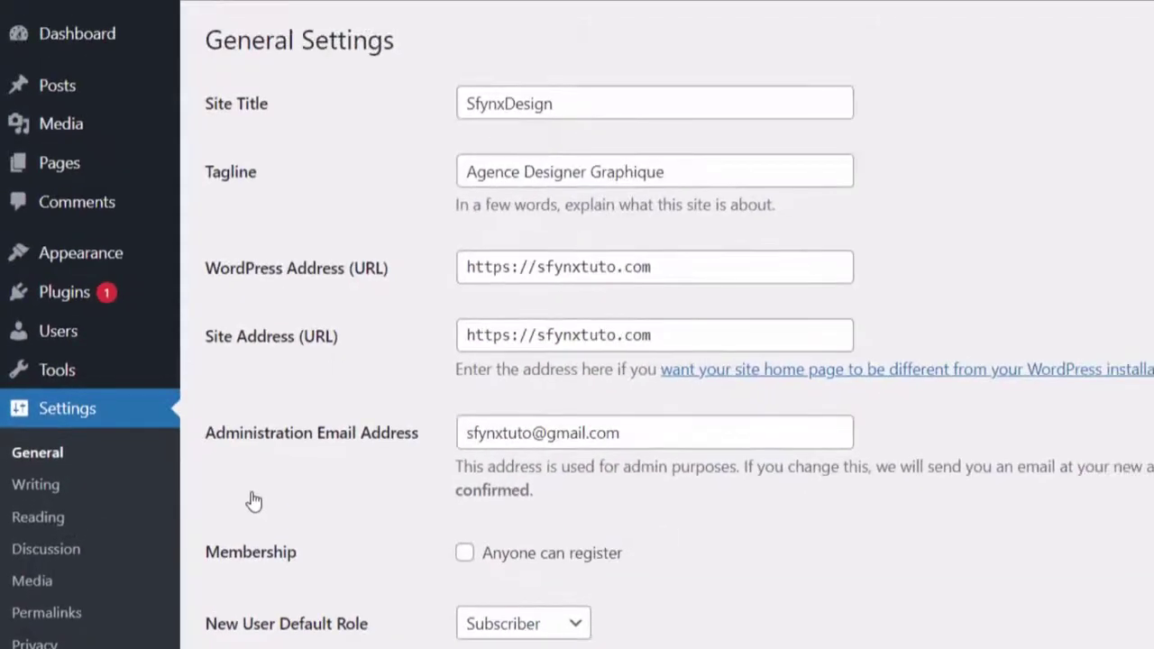
scroll(831, 540, down, 3)
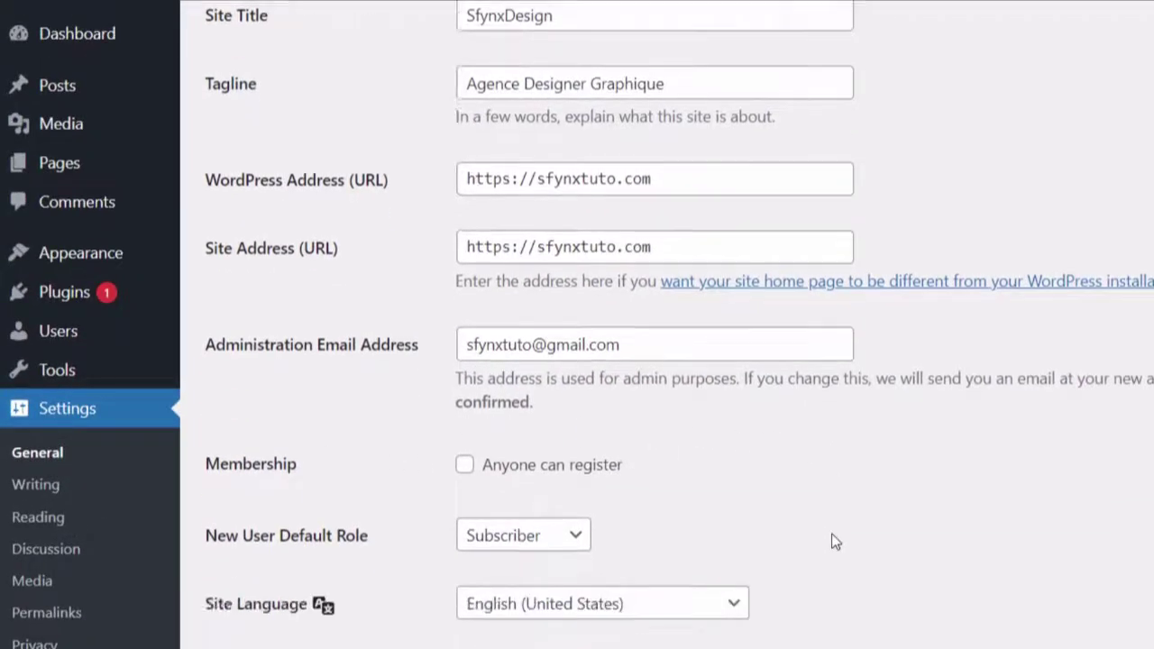
scroll(832, 540, down, 1)
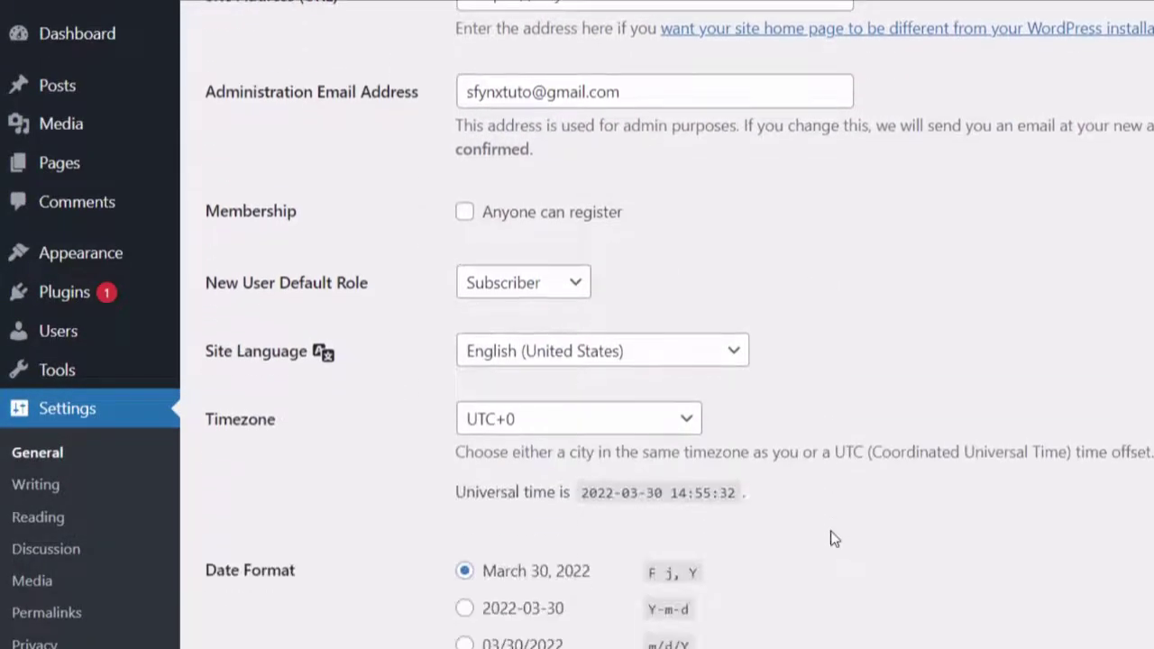
click(736, 354)
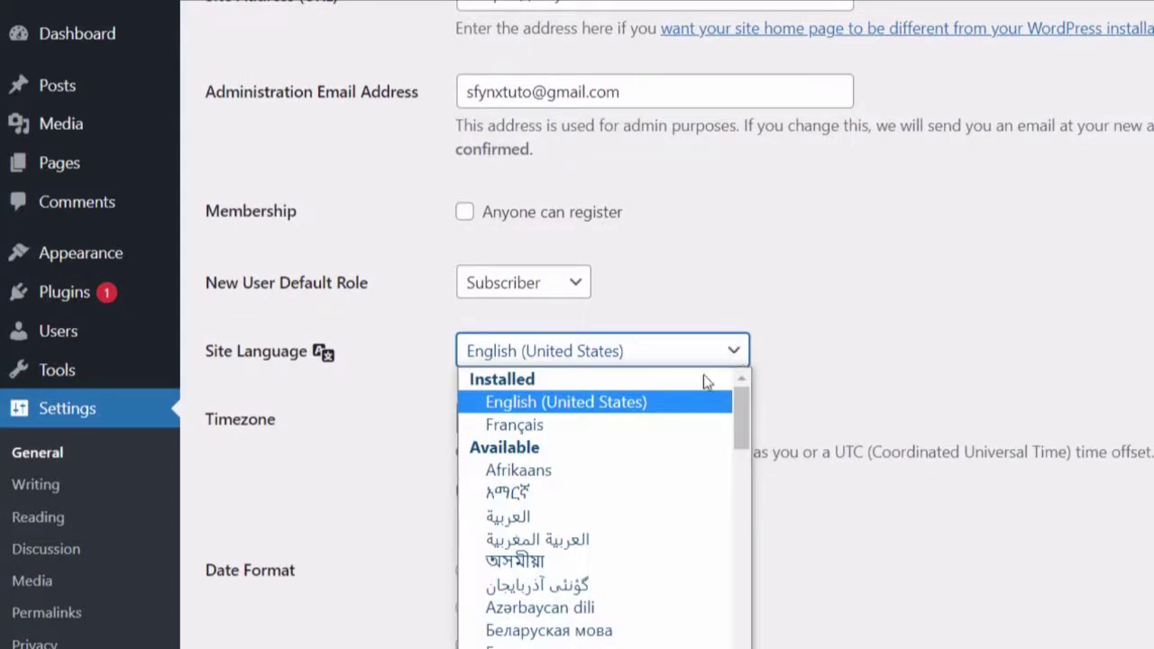
click(606, 423)
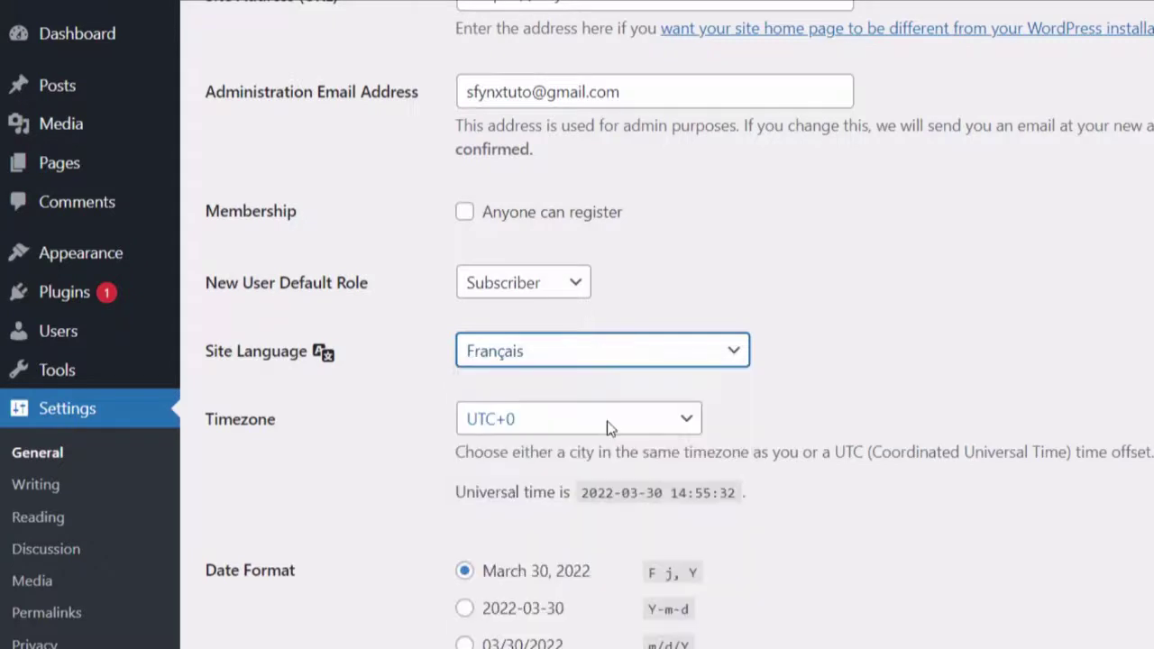
scroll(781, 499, down, 6)
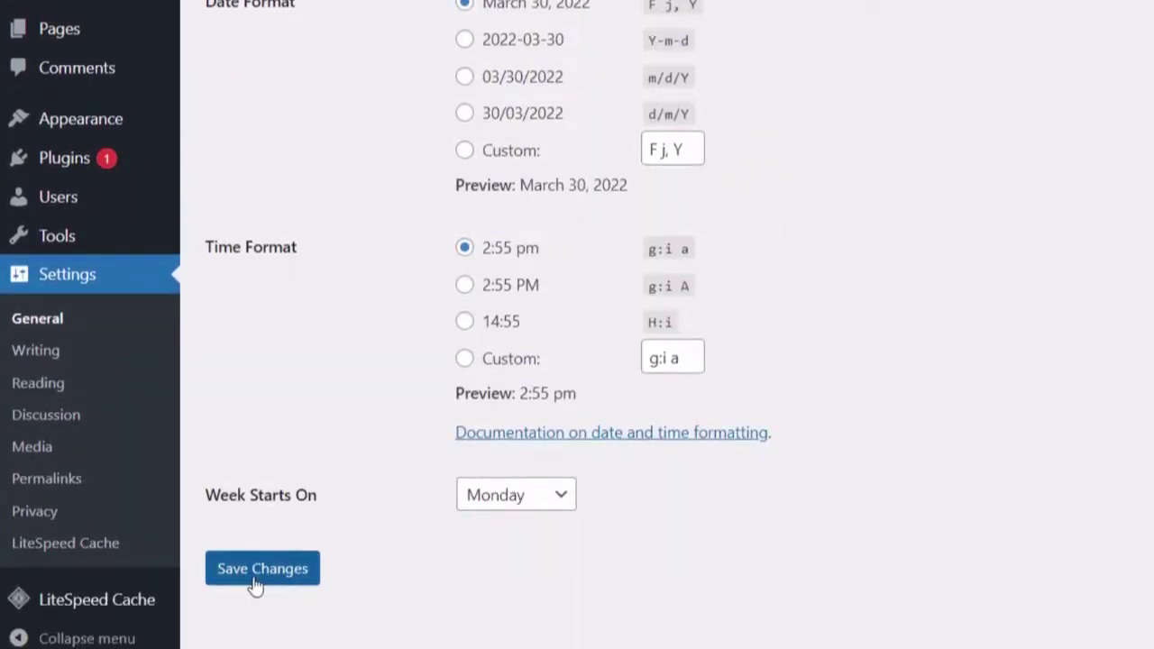
click(282, 569)
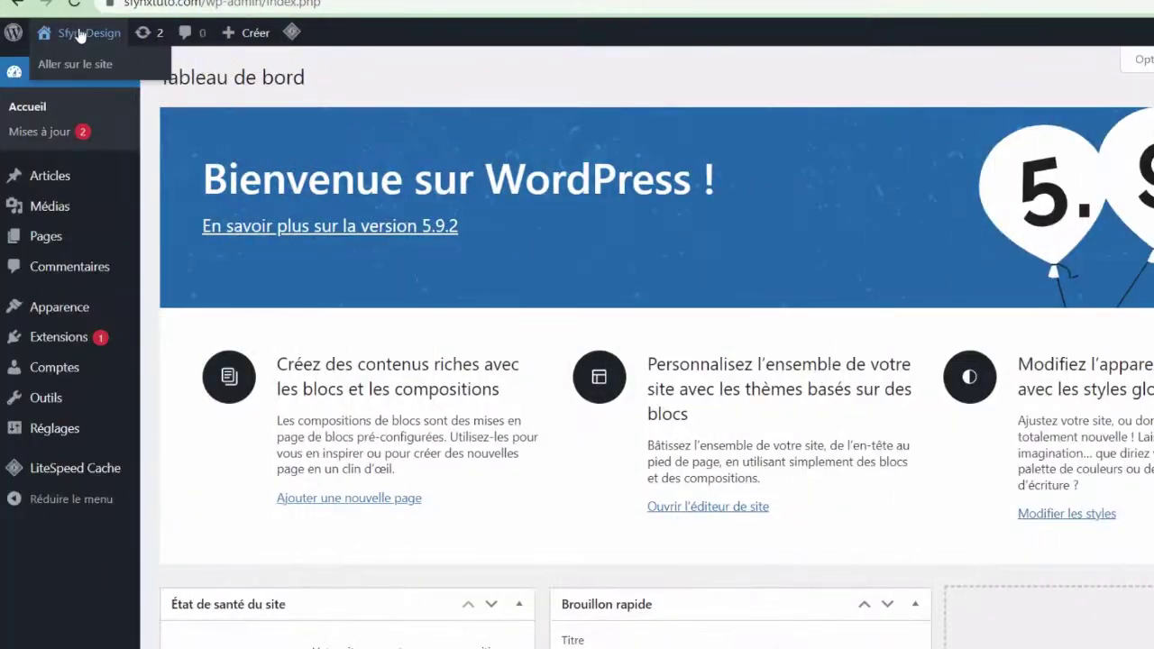
Step: Visit the public site from the dashboard and look over the home page down to its footer
click(79, 35)
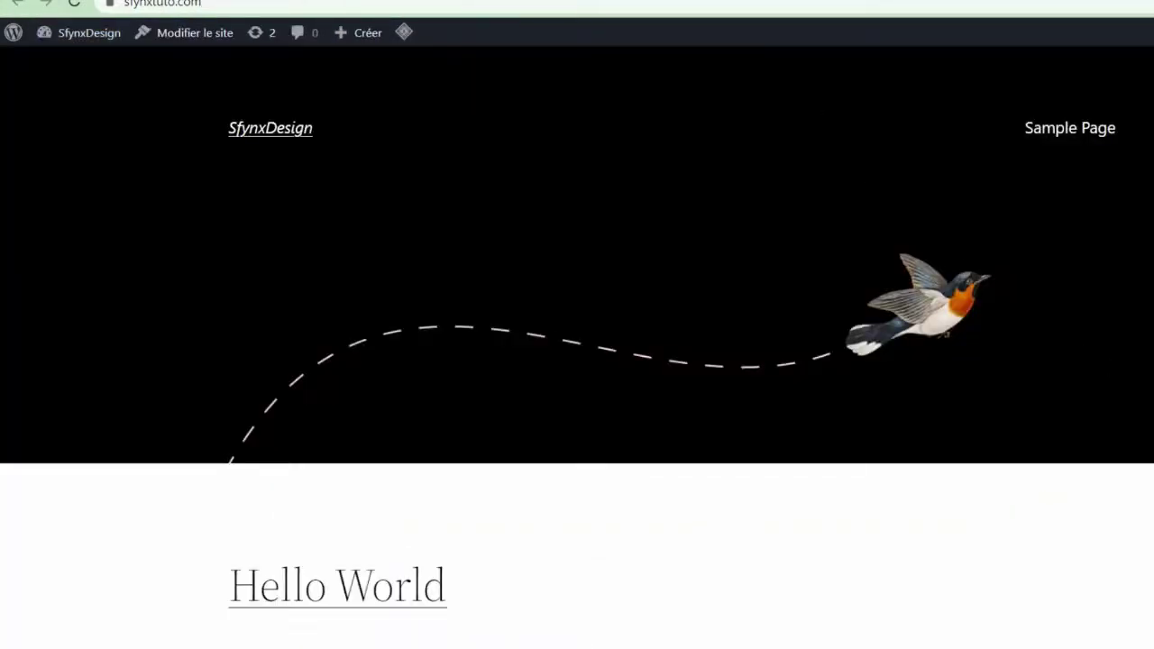
scroll(577, 361, down, 4)
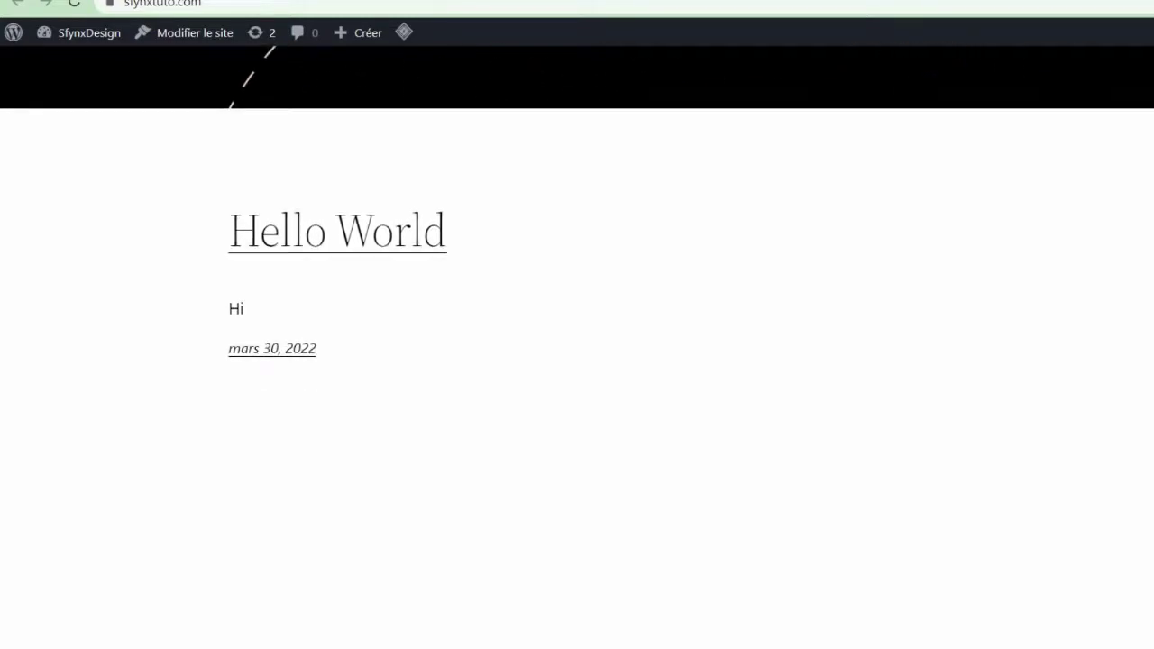
scroll(577, 361, down, 1)
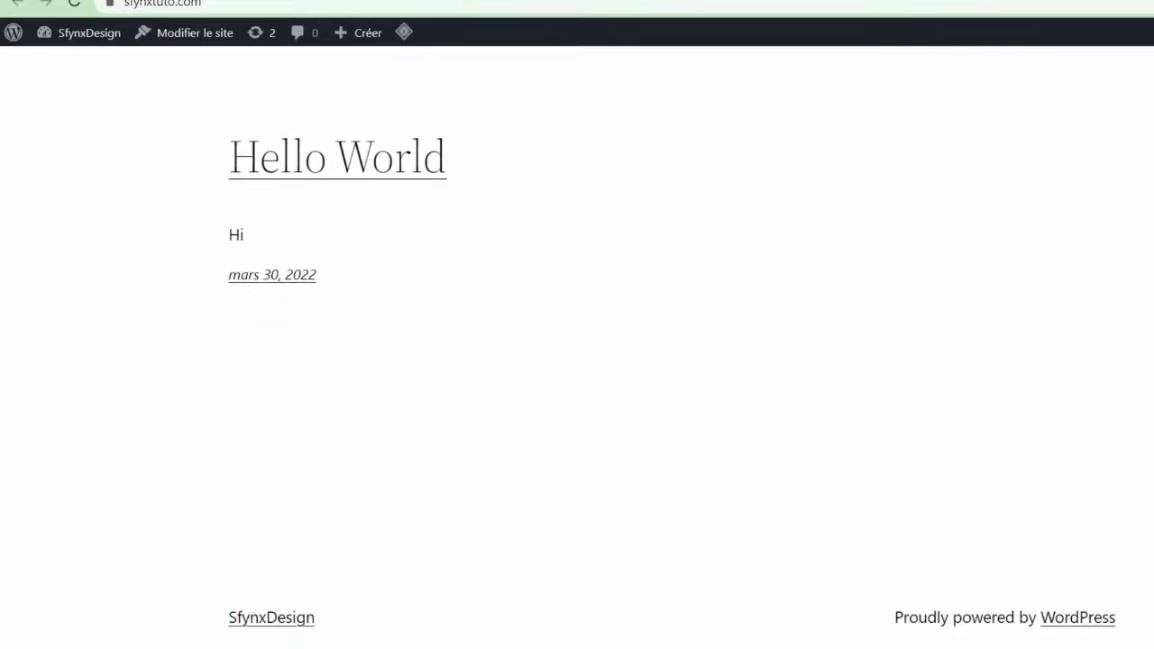
scroll(577, 361, up, 5)
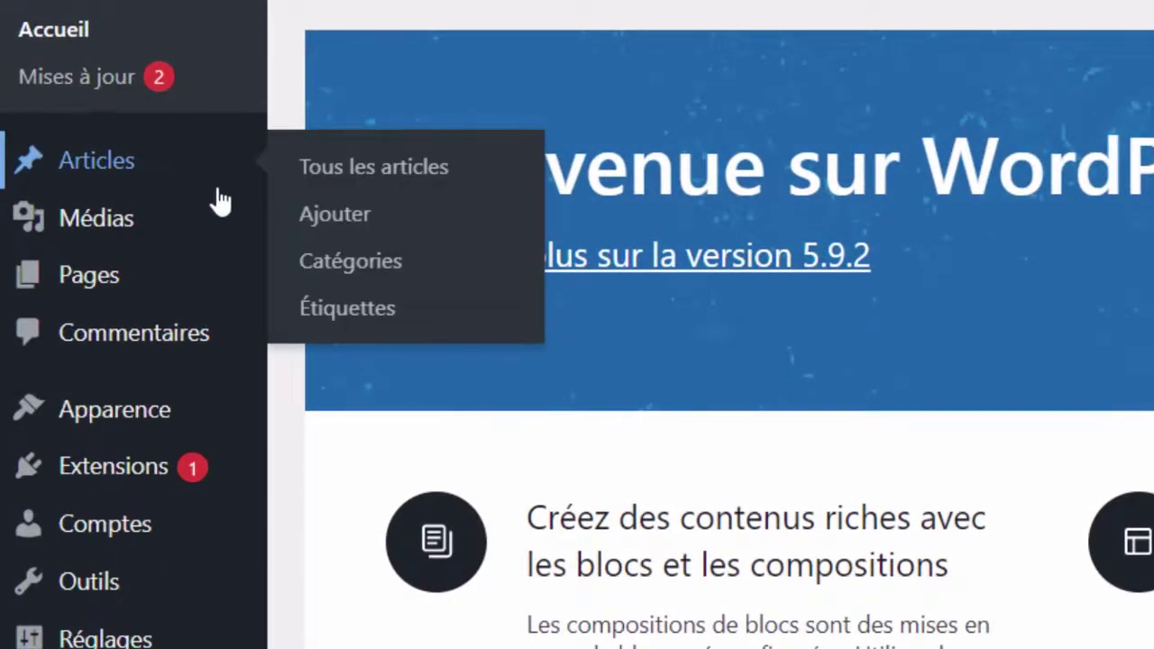
mouse_move(183, 312)
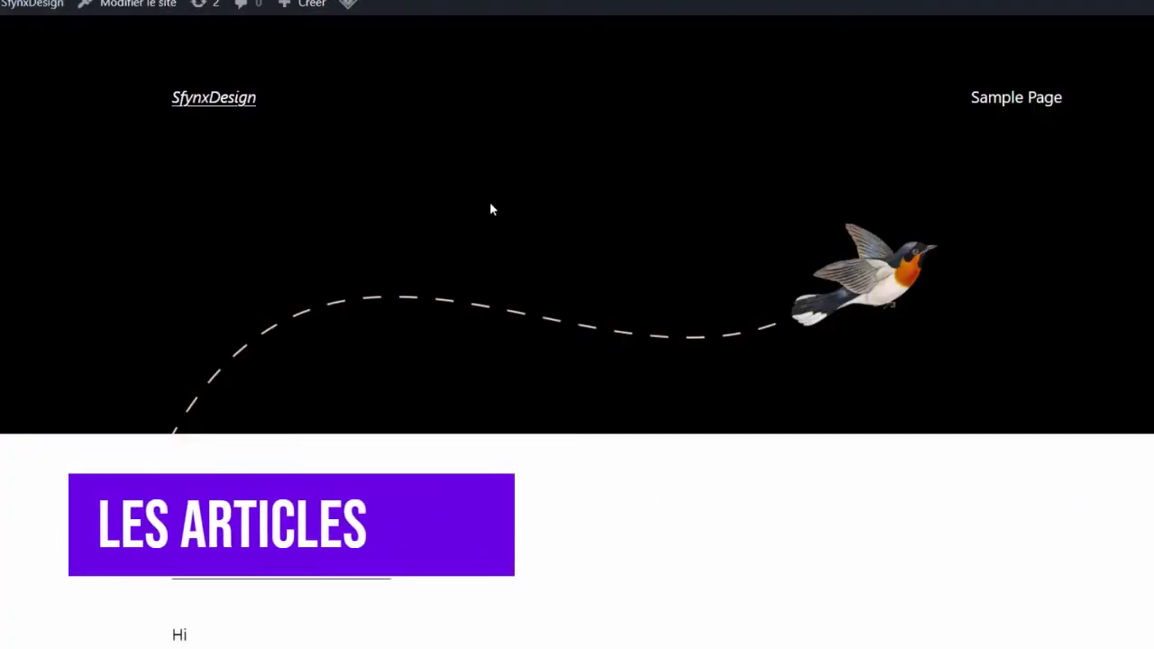
Step: Open the Hello World post from the home page, examine its content and comment section, and return to the home page
scroll(443, 231, down, 3)
click(305, 285)
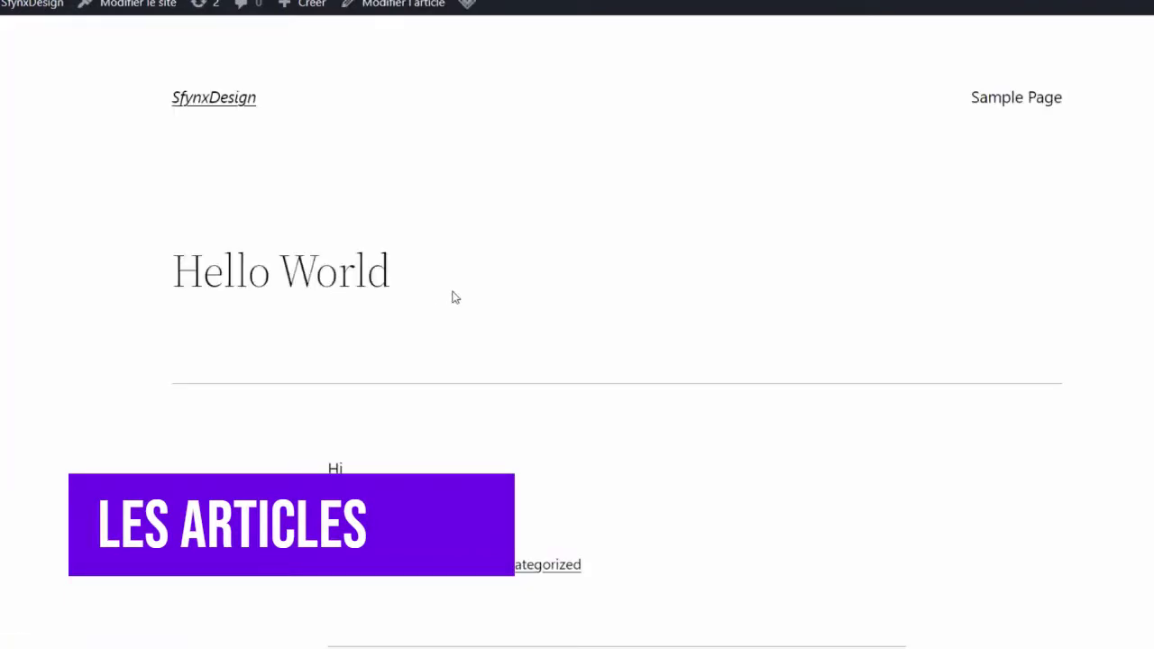
scroll(628, 322, down, 5)
scroll(892, 310, down, 3)
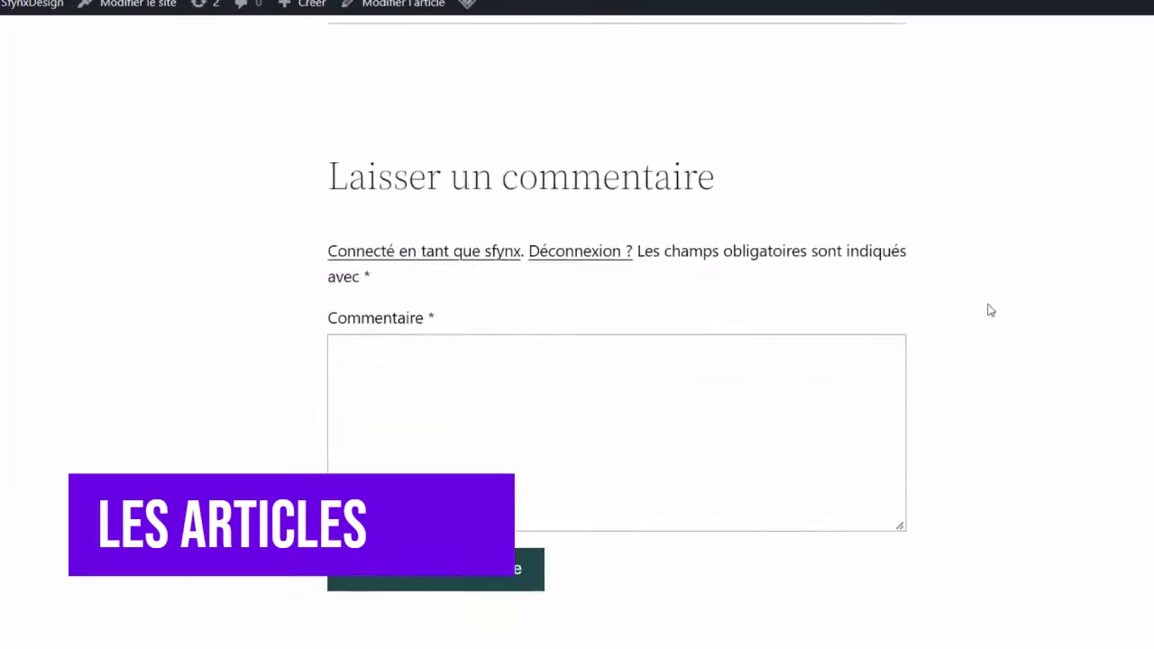
scroll(991, 310, down, 1)
scroll(991, 310, up, 6)
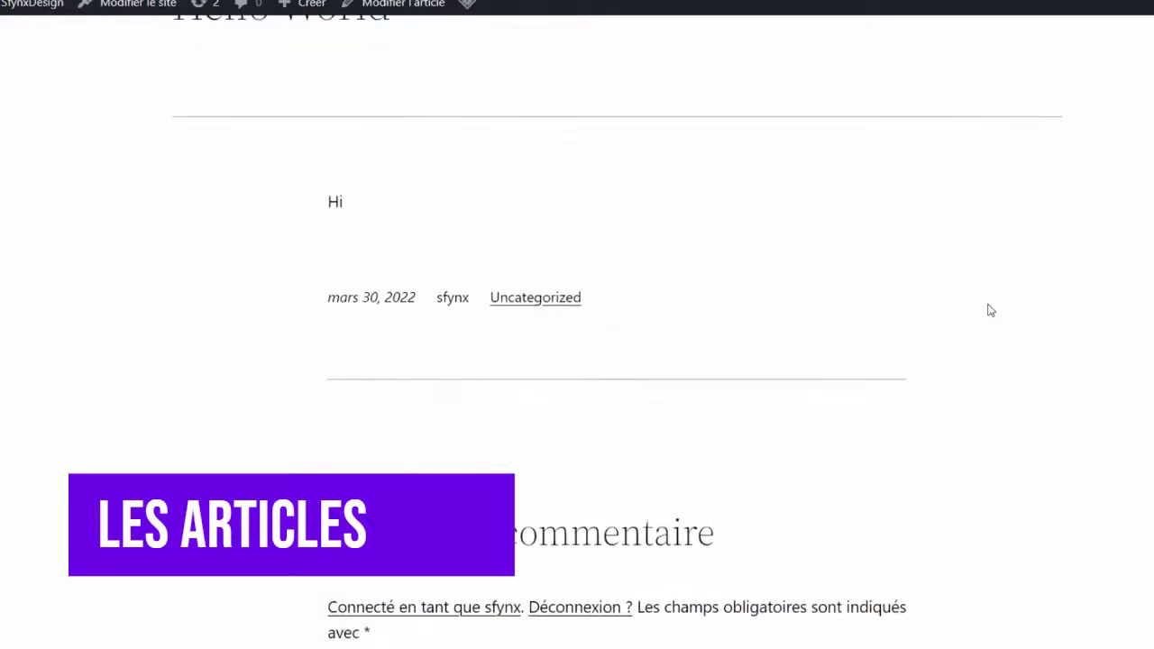
scroll(990, 310, up, 2)
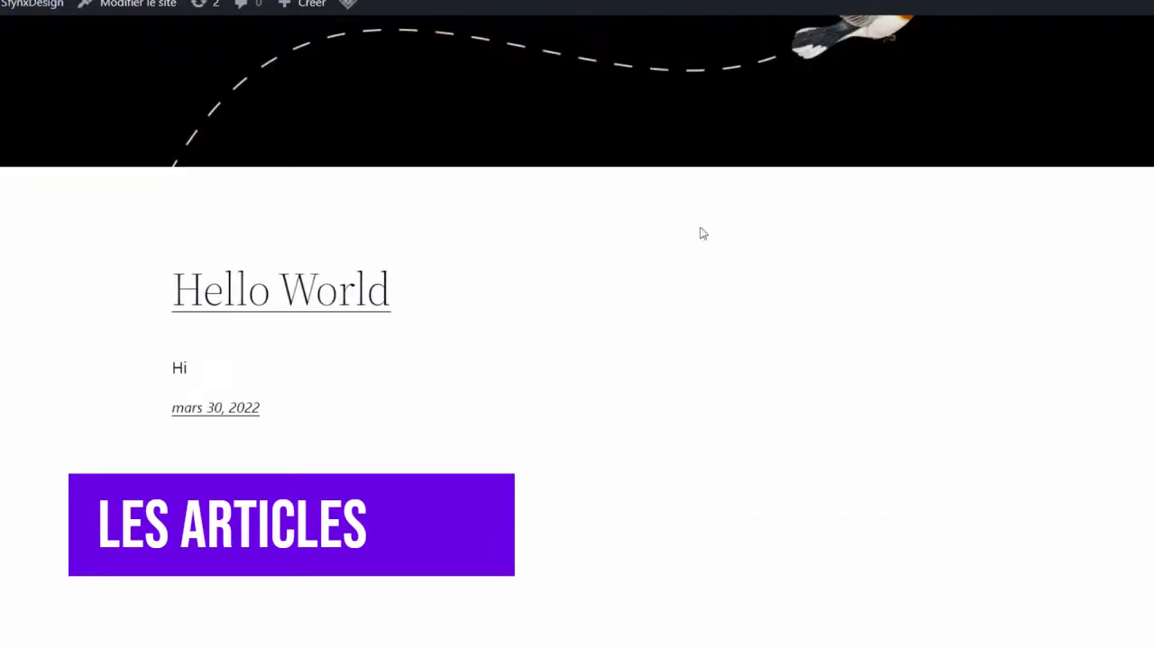
scroll(731, 238, up, 2)
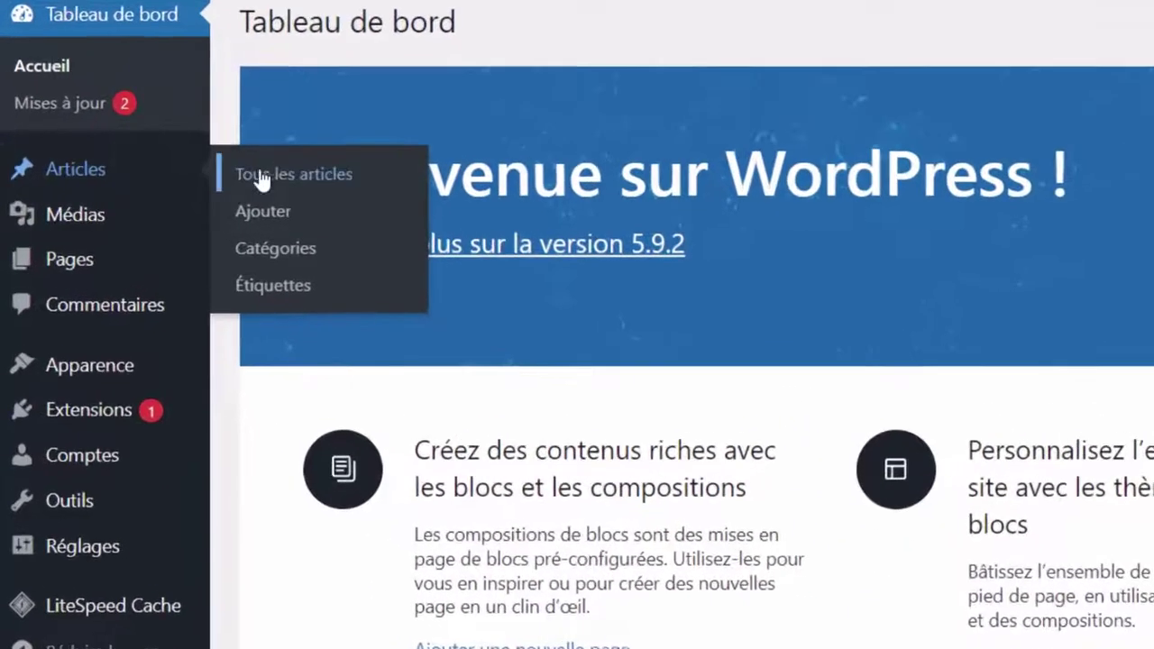
Step: Move the Hello World post to the trash from the list of all posts
click(173, 192)
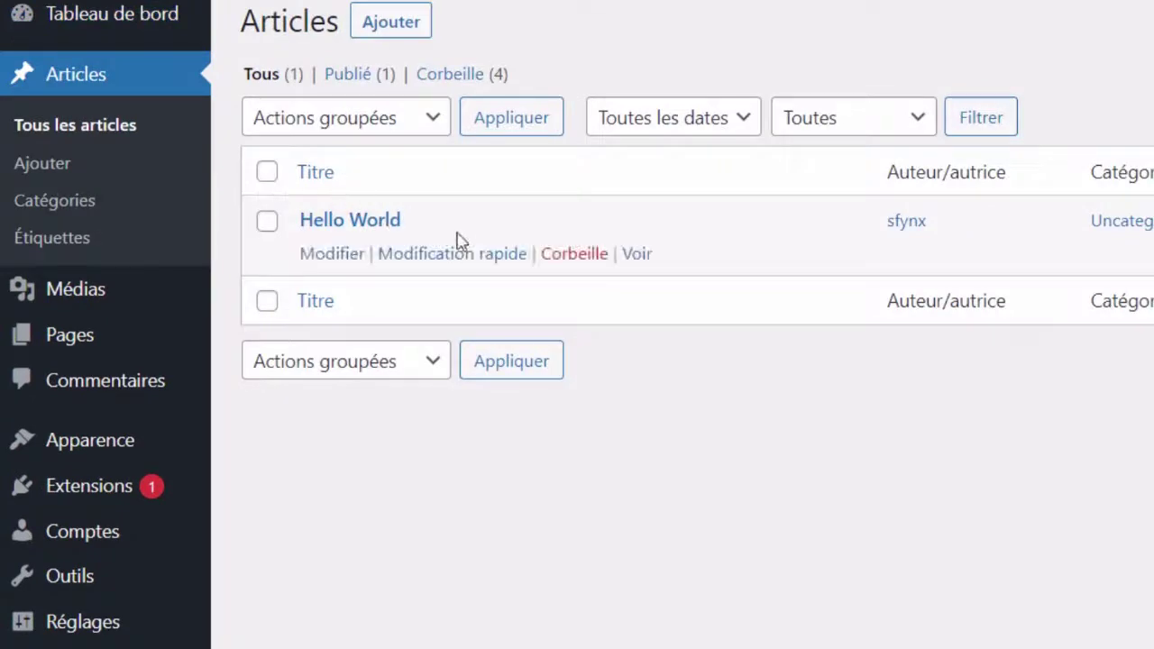
click(564, 262)
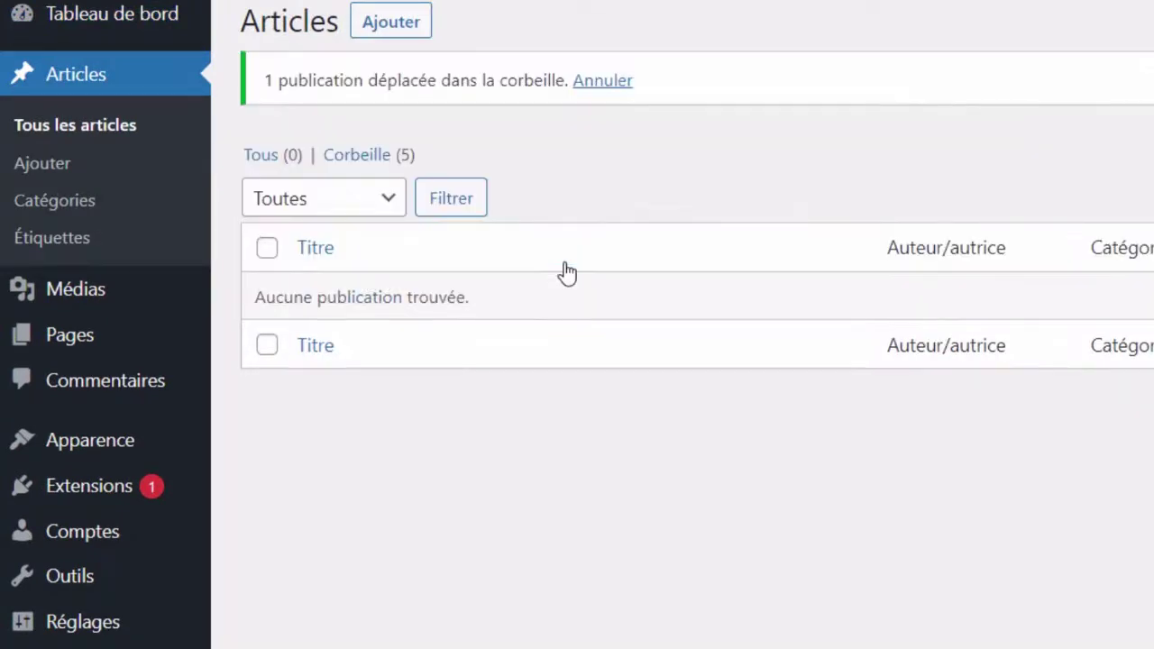
Step: Create a new post titled "Apprendre le WEB" with a Lorem ipsum paragraph as its body
click(123, 163)
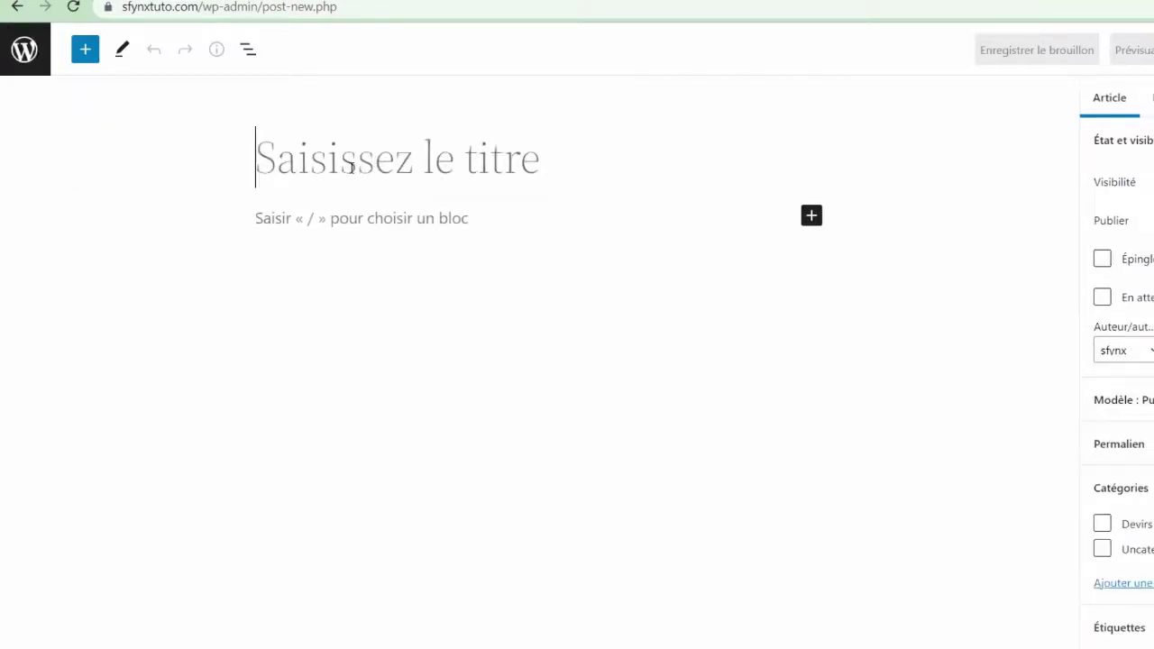
text(Apprend)
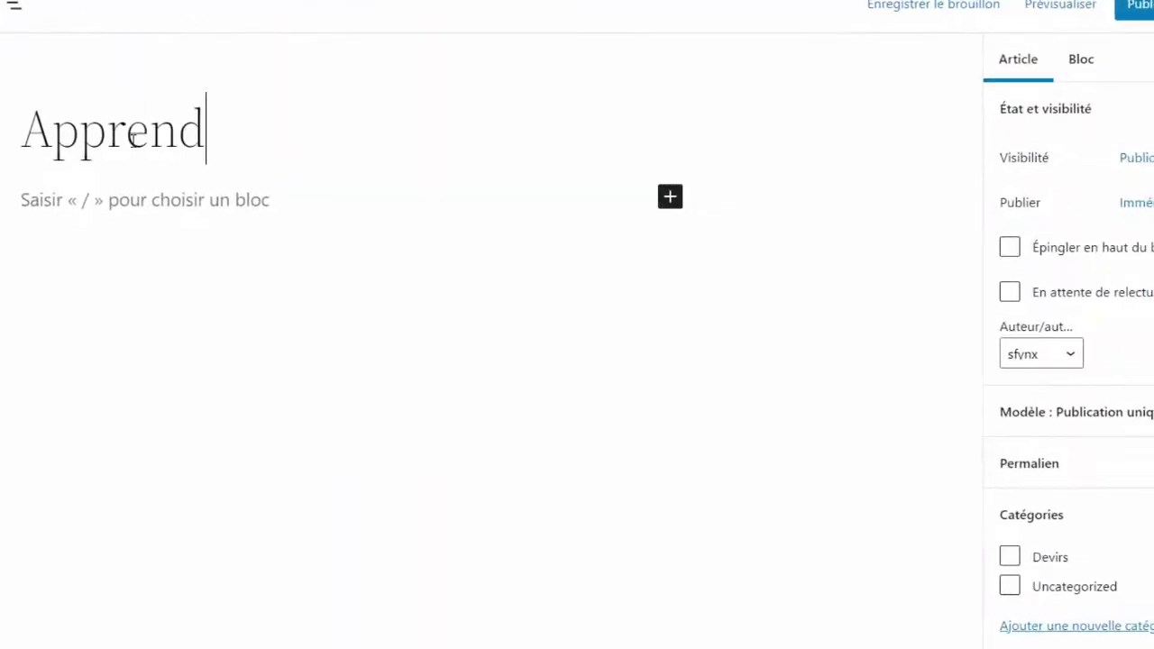
text(re le WE)
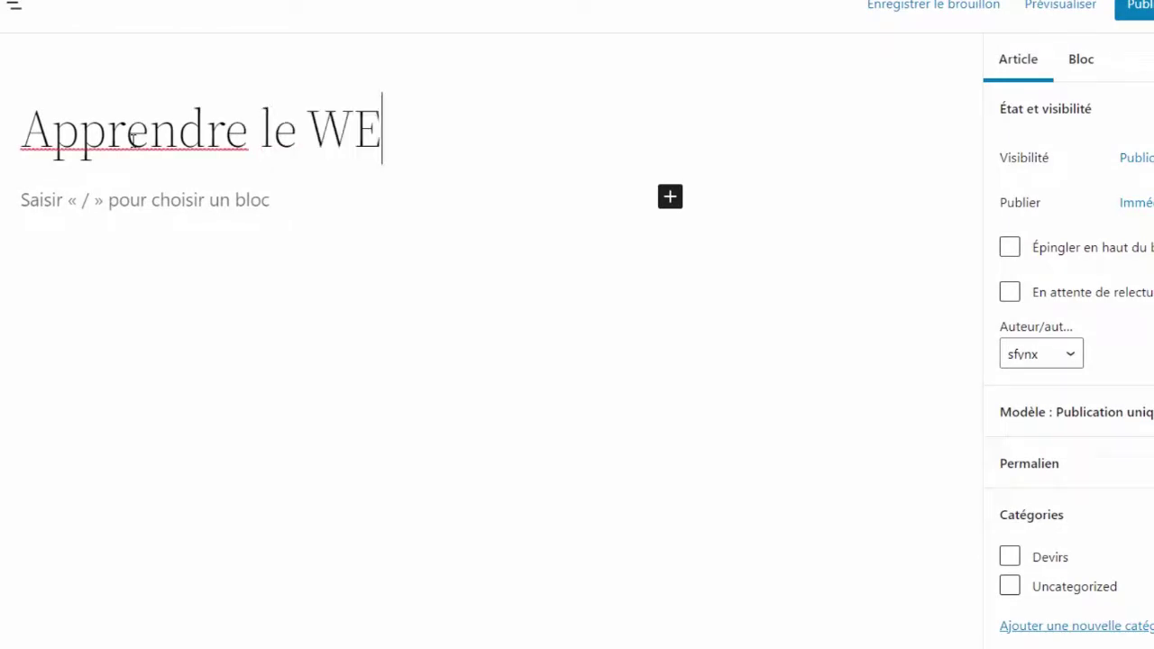
text(B)
key(Return)
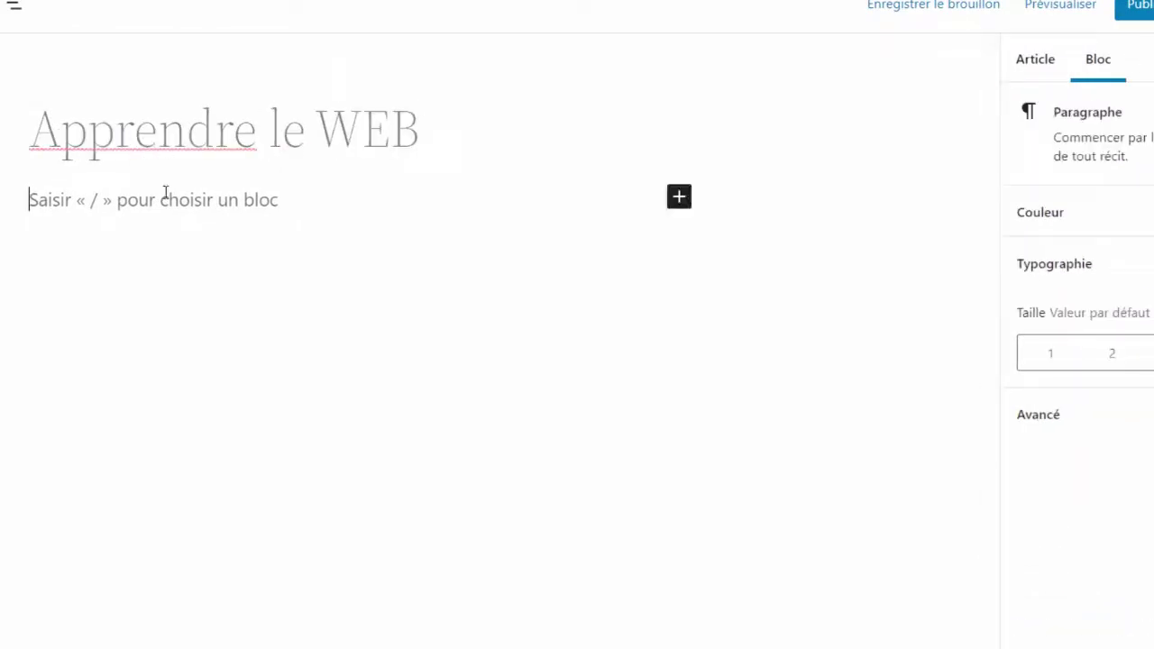
text(Lorem ipsum dolor sit amet, consectetur adipiscing elit. Cras neque sem, aliquam et laoreet a, pulvinar non ipsum. Quisque eu lacinia nisl, et interdum quam. Integer eu ullamcorper orci, sit amet dignissim odio. Nunc et ultricies velit, non accumsan massa. Integer turpis est, rhoncus non leo sit amet, suscipit facilisis augue. Etiam tincidunt nibh lorem, eget rutrum dolor sollicitudin ut. Pellentesque imperdiet et ipsum et tristique.)
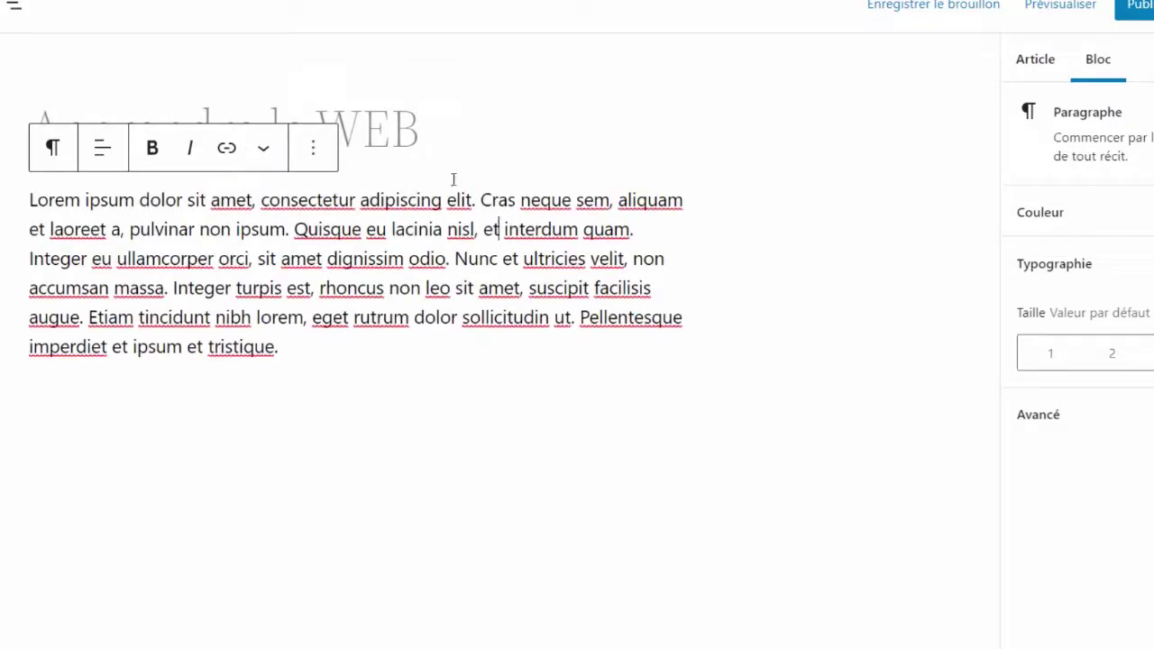
Step: Compare the post settings with the paragraph block settings by alternately selecting the title and the body text
click(403, 126)
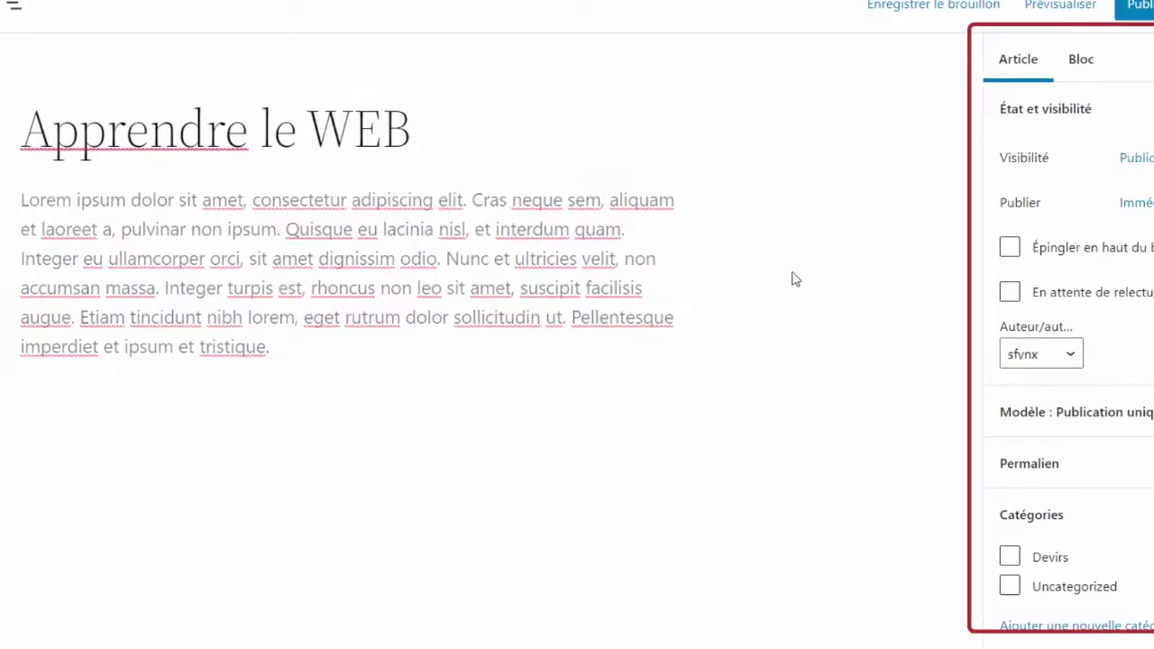
click(628, 260)
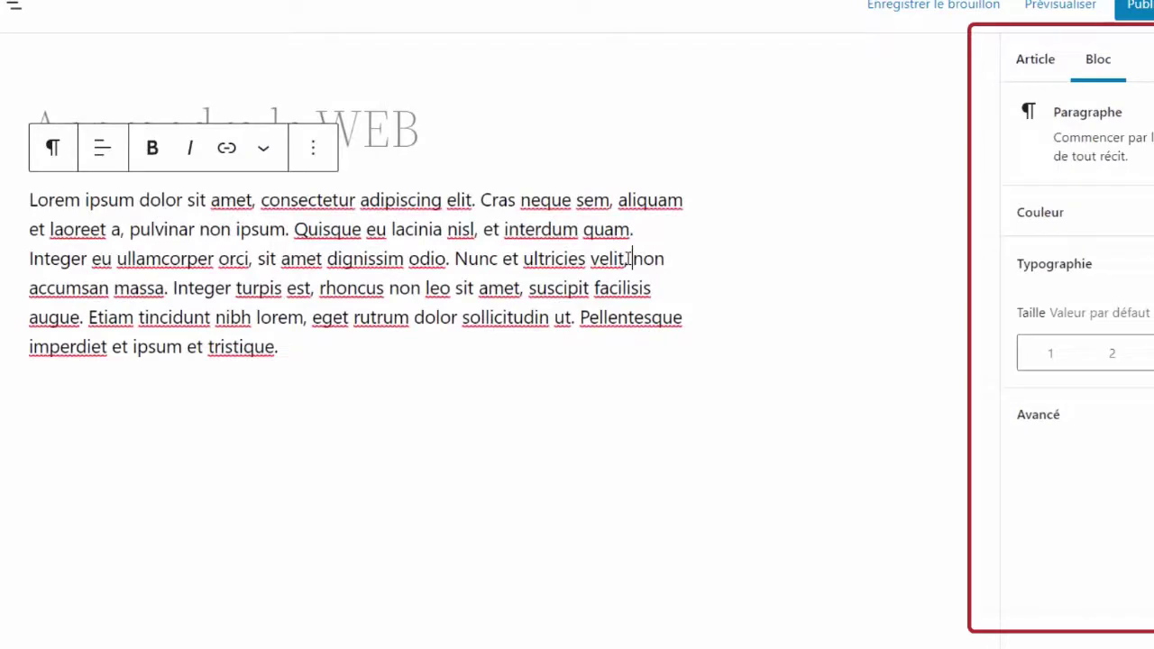
click(427, 146)
click(448, 231)
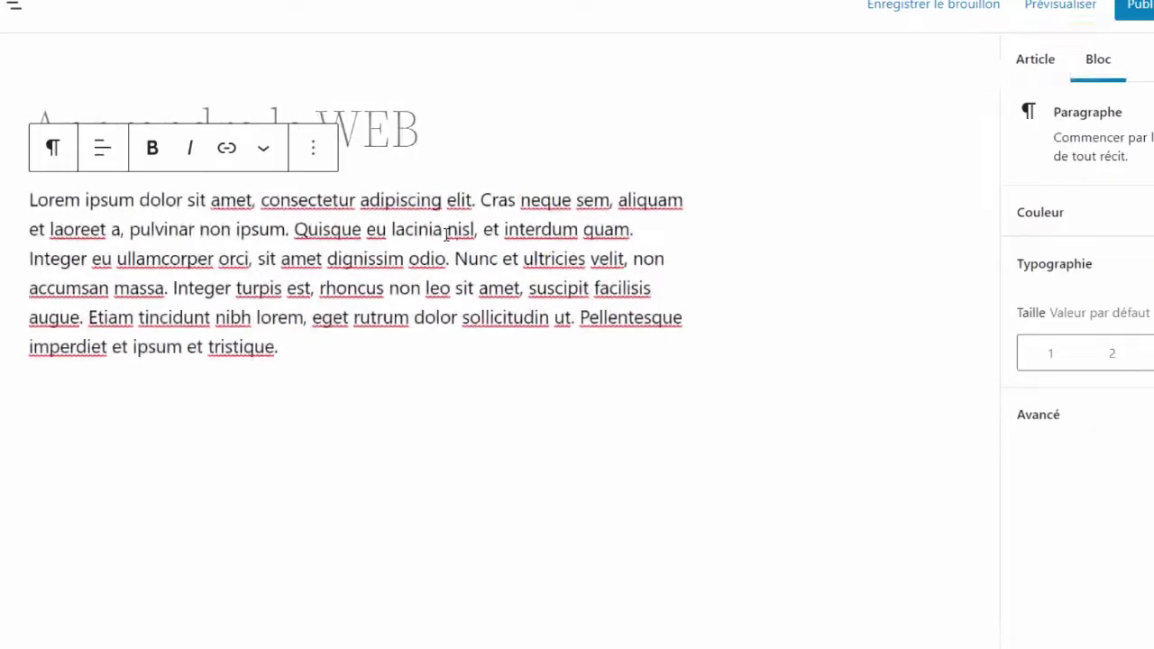
click(381, 128)
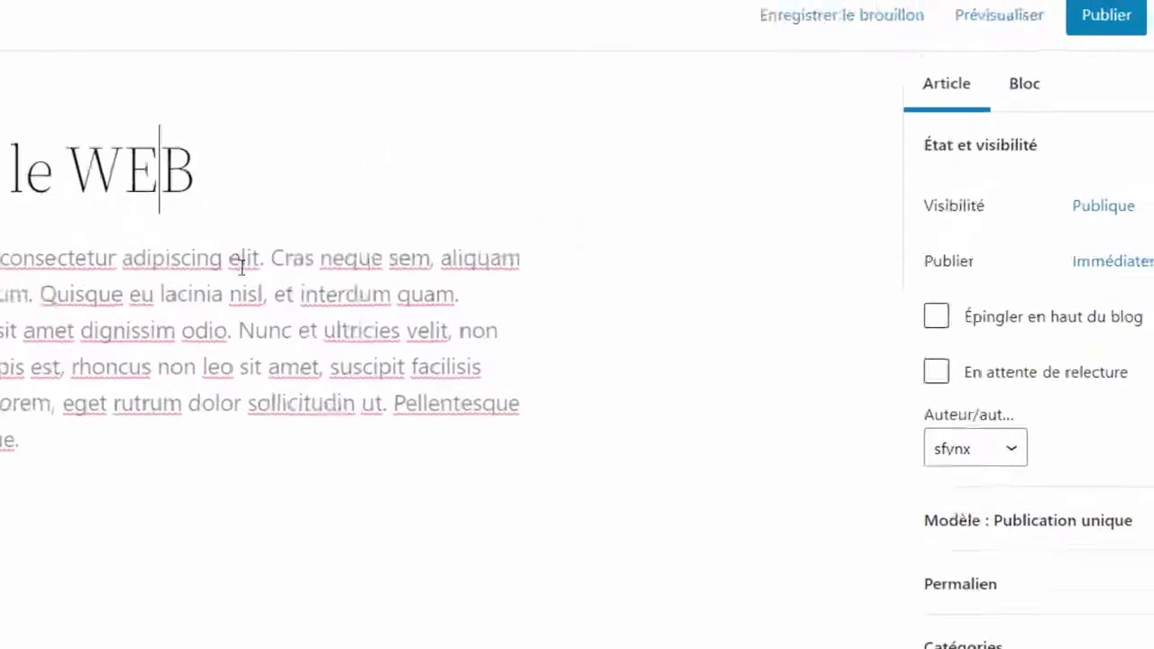
click(388, 302)
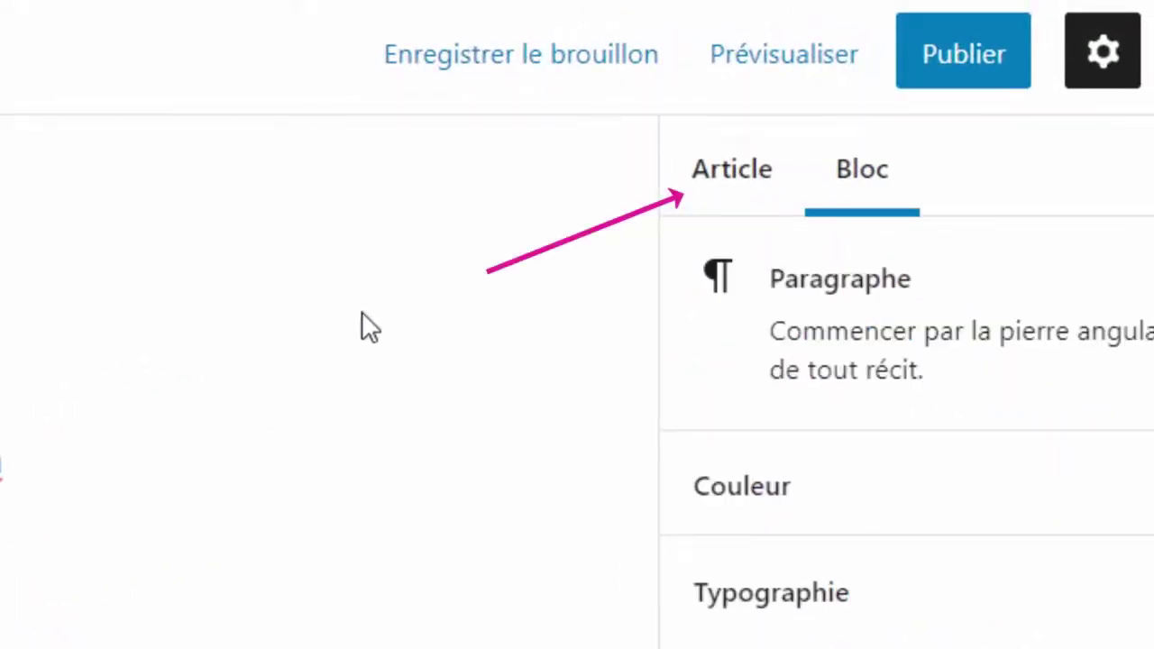
Step: Show the article-level settings for the post, then collapse and expand its categories section
click(689, 179)
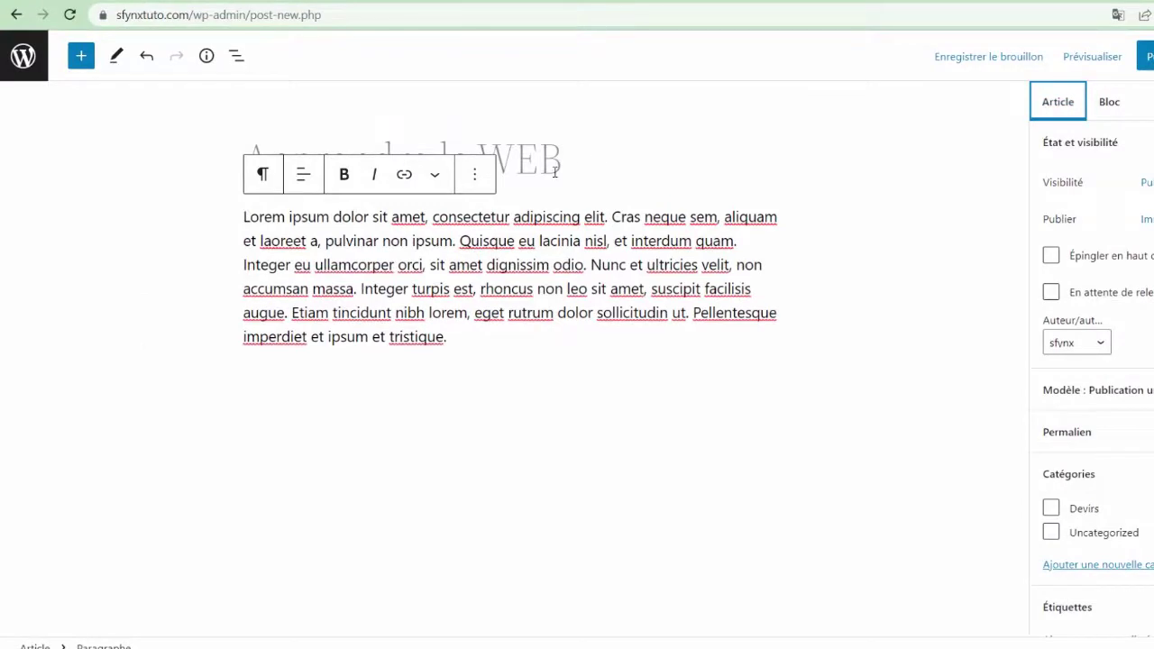
click(567, 170)
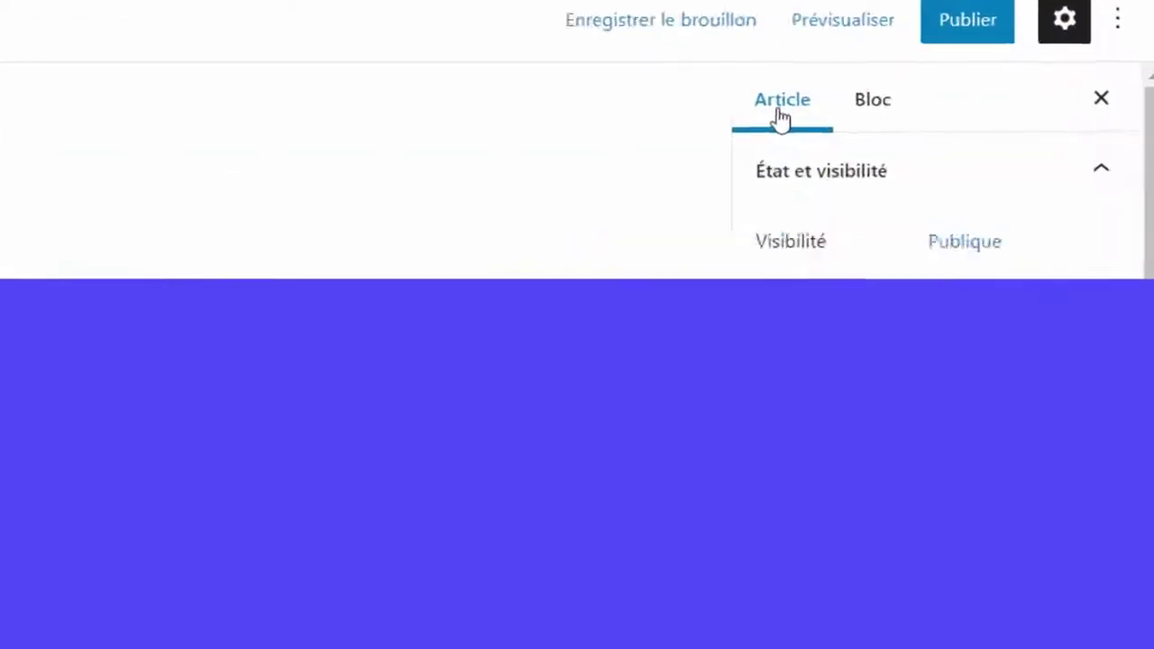
click(780, 110)
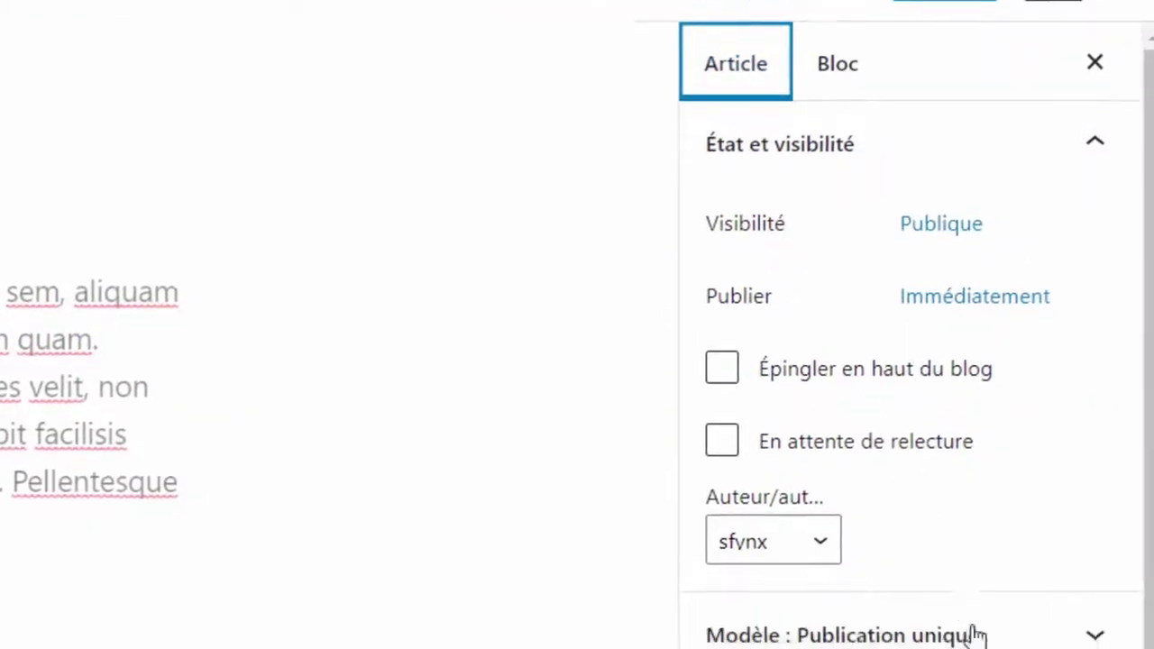
click(1081, 422)
click(1082, 422)
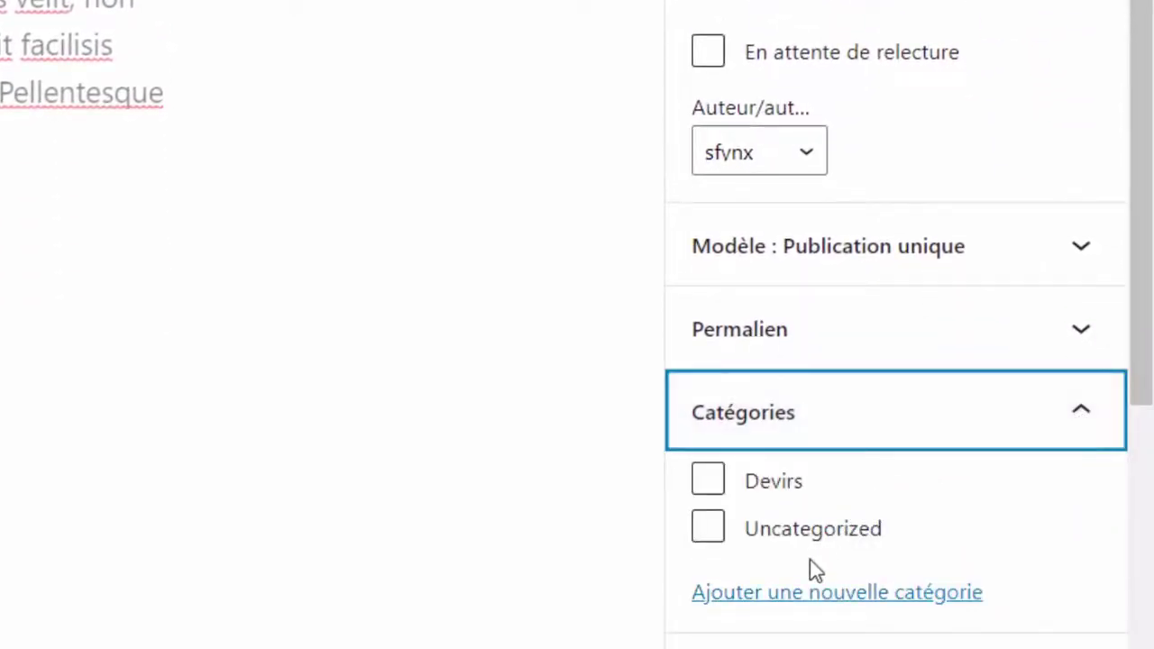
Step: Add a category named "Devirs" to the post without a parent category
click(788, 594)
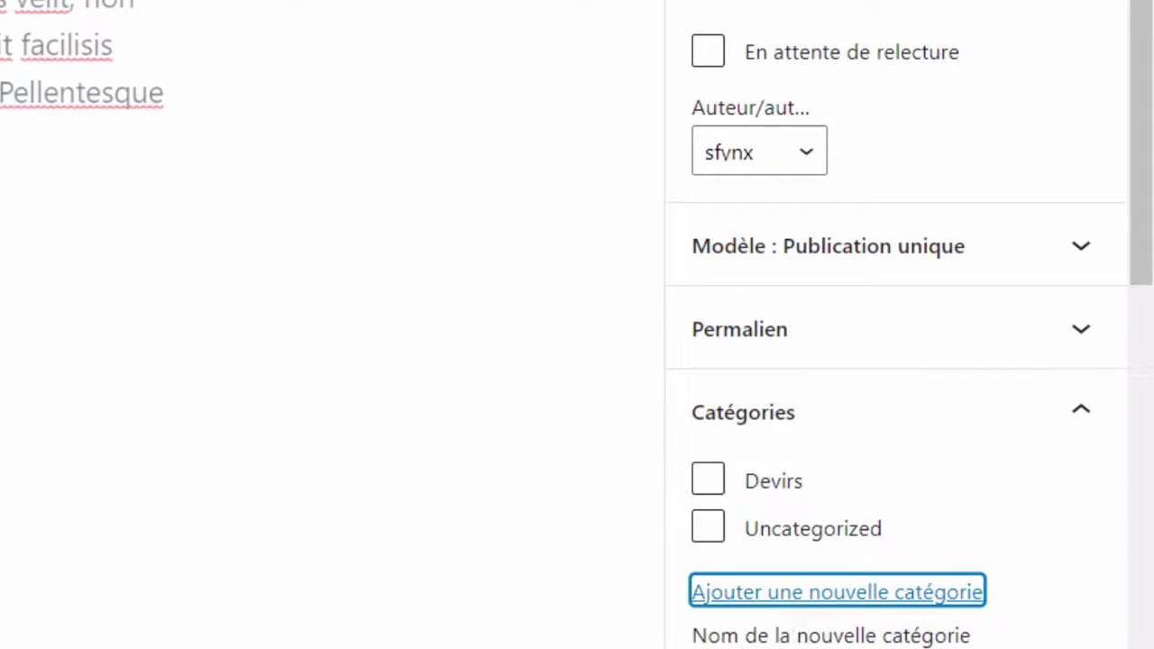
click(789, 642)
click(819, 635)
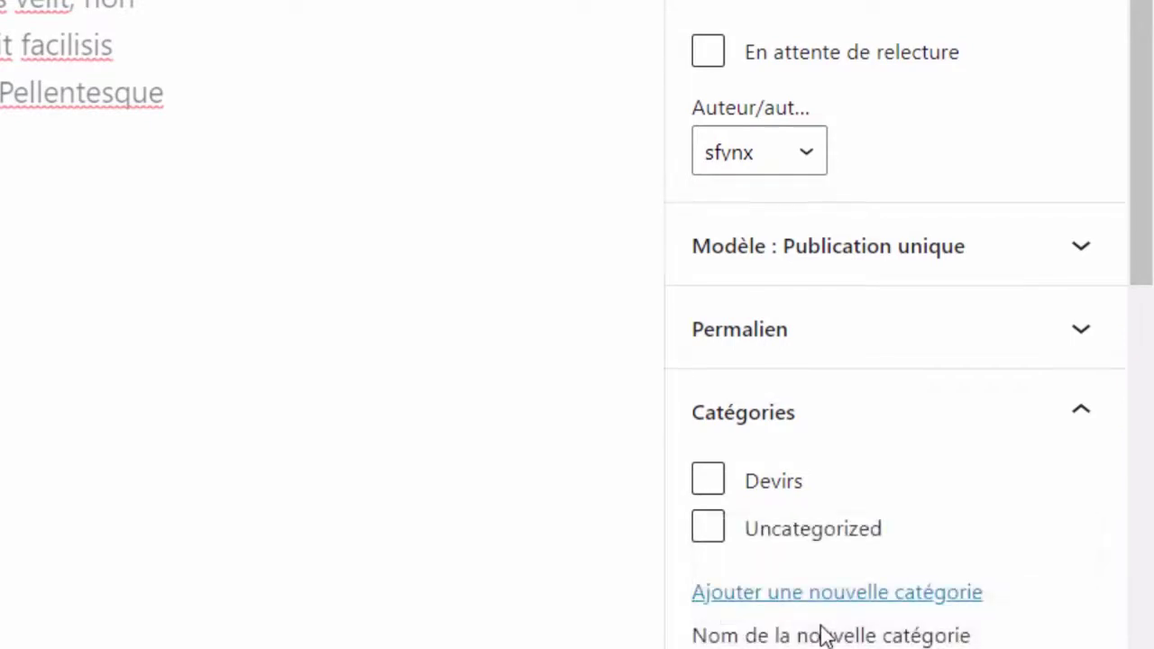
scroll(818, 631, down, 2)
scroll(857, 597, down, 2)
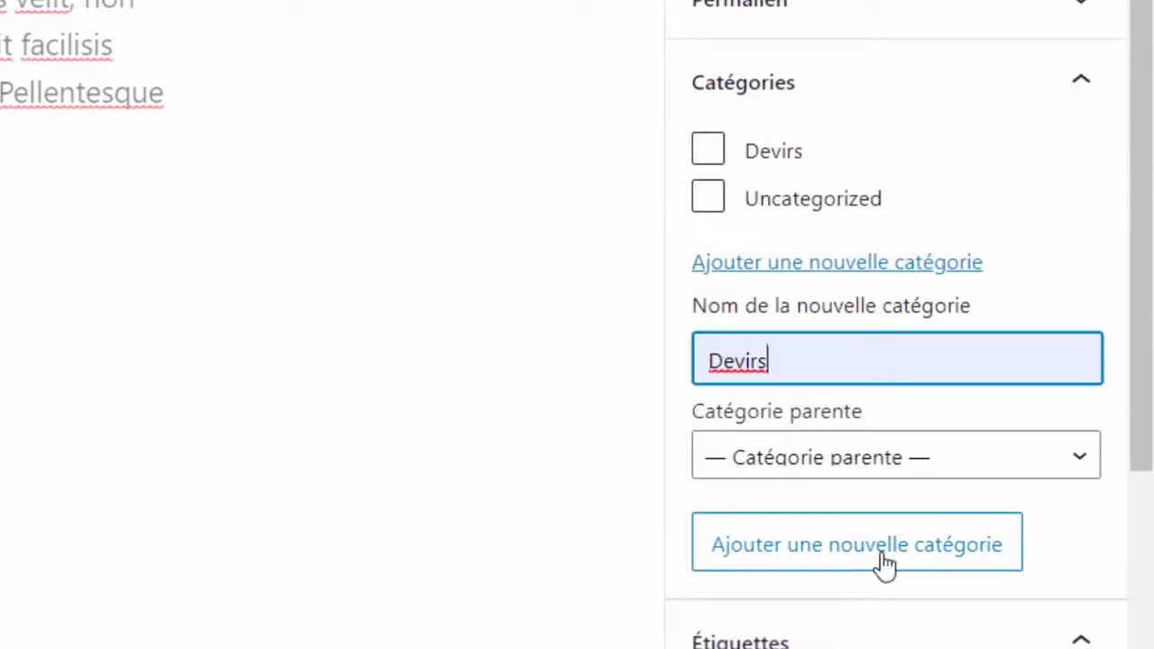
click(882, 562)
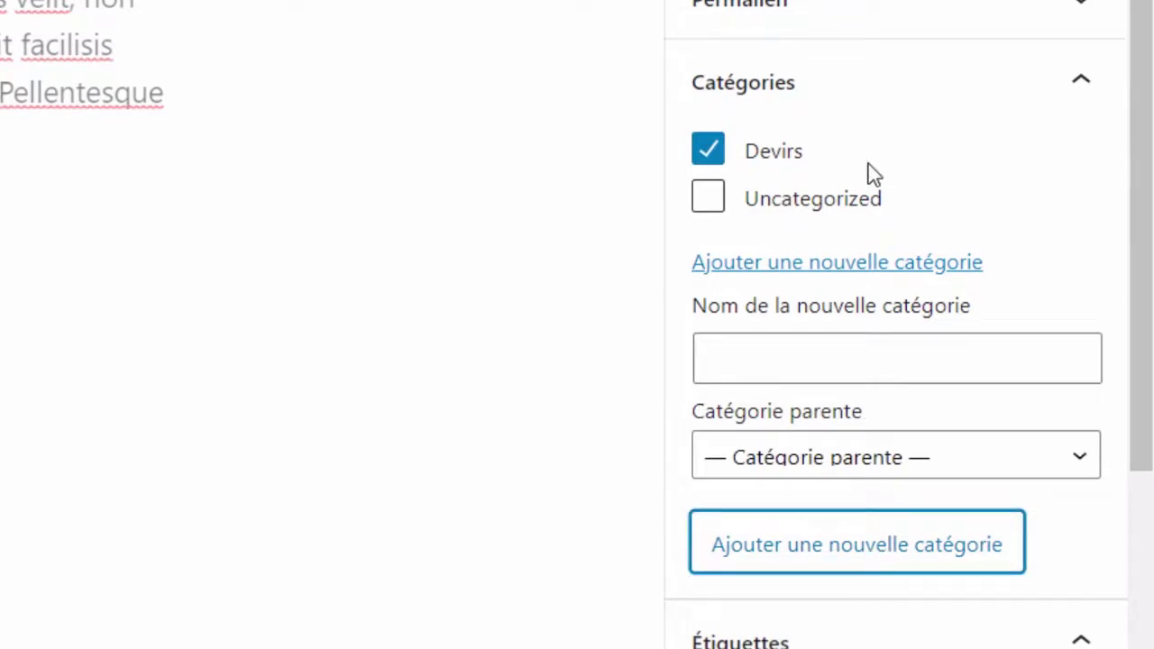
Step: Add a new category named "sous cat" with Devirs as its parent category
scroll(883, 351, up, 1)
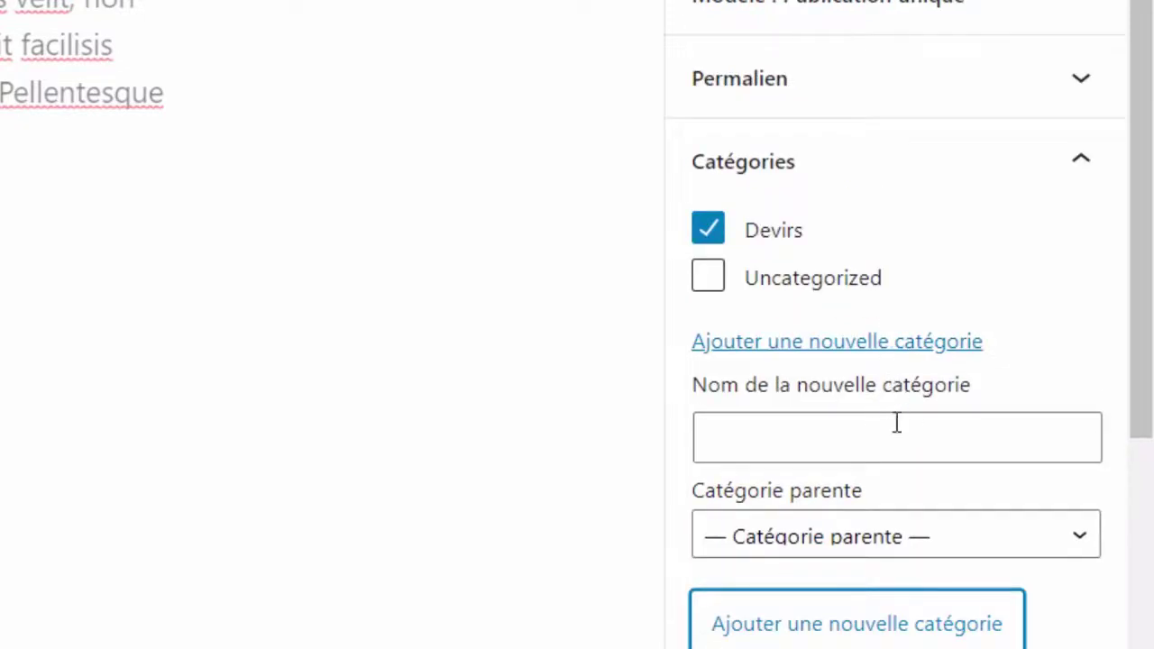
scroll(897, 423, down, 2)
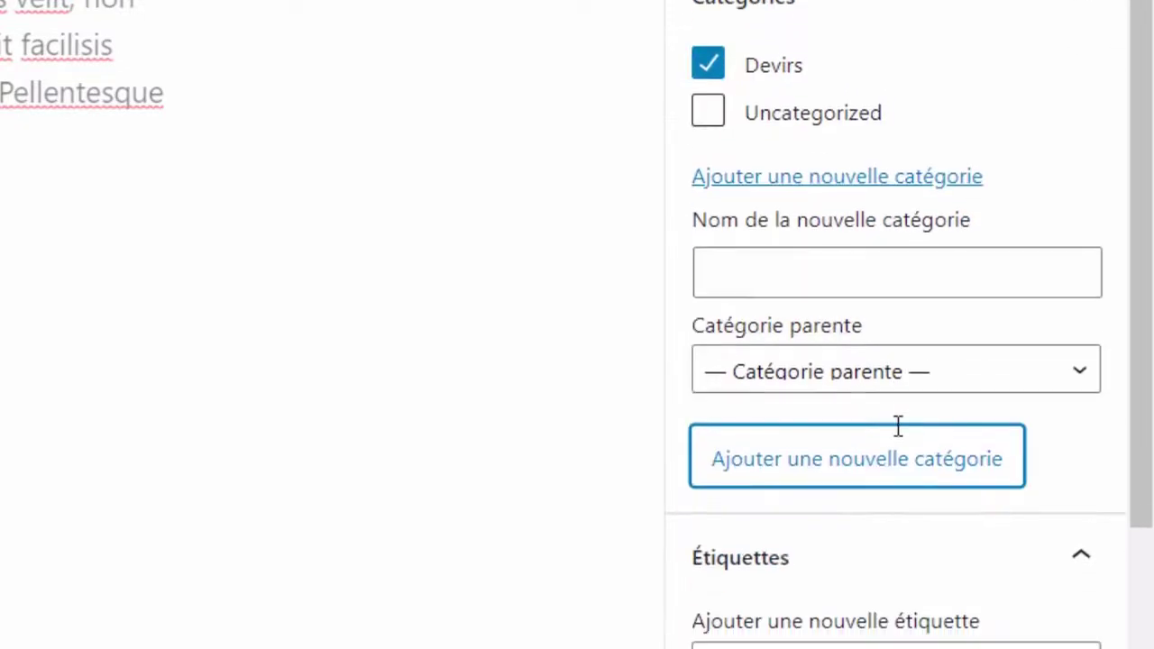
click(883, 279)
text(sous )
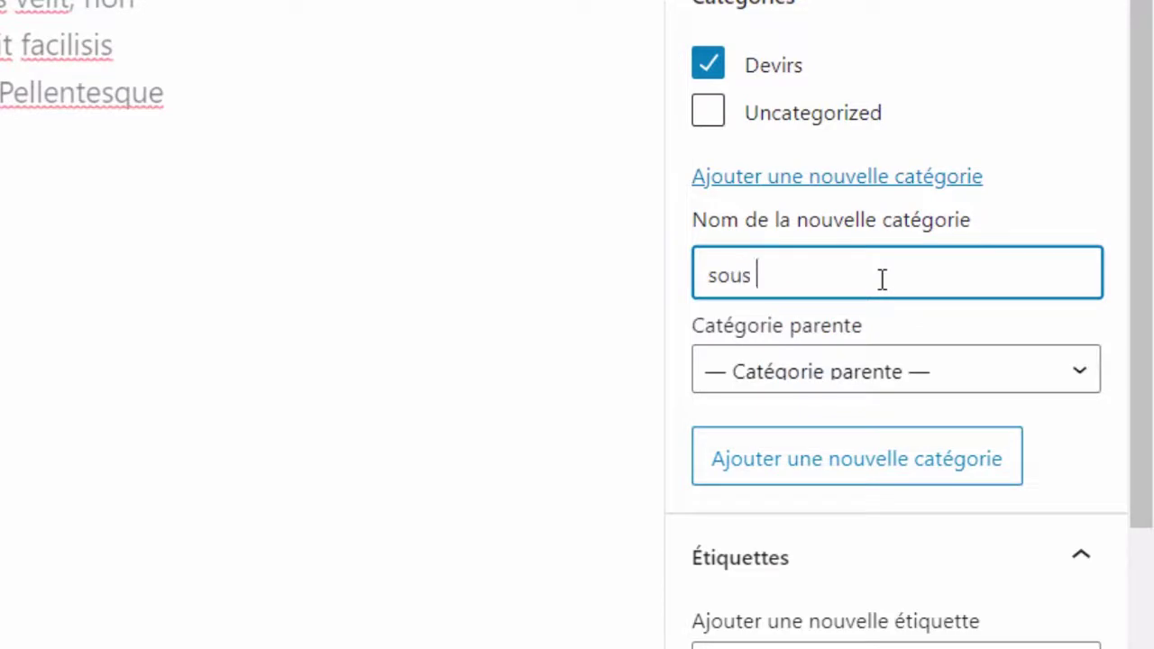
text(cat)
click(907, 372)
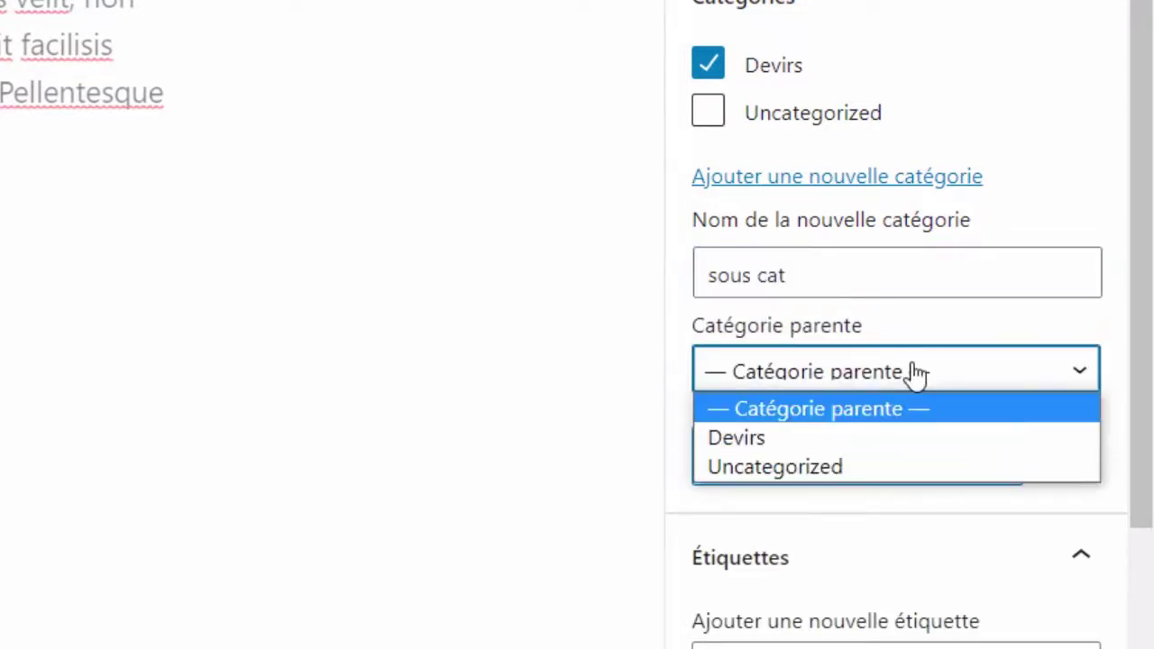
click(889, 436)
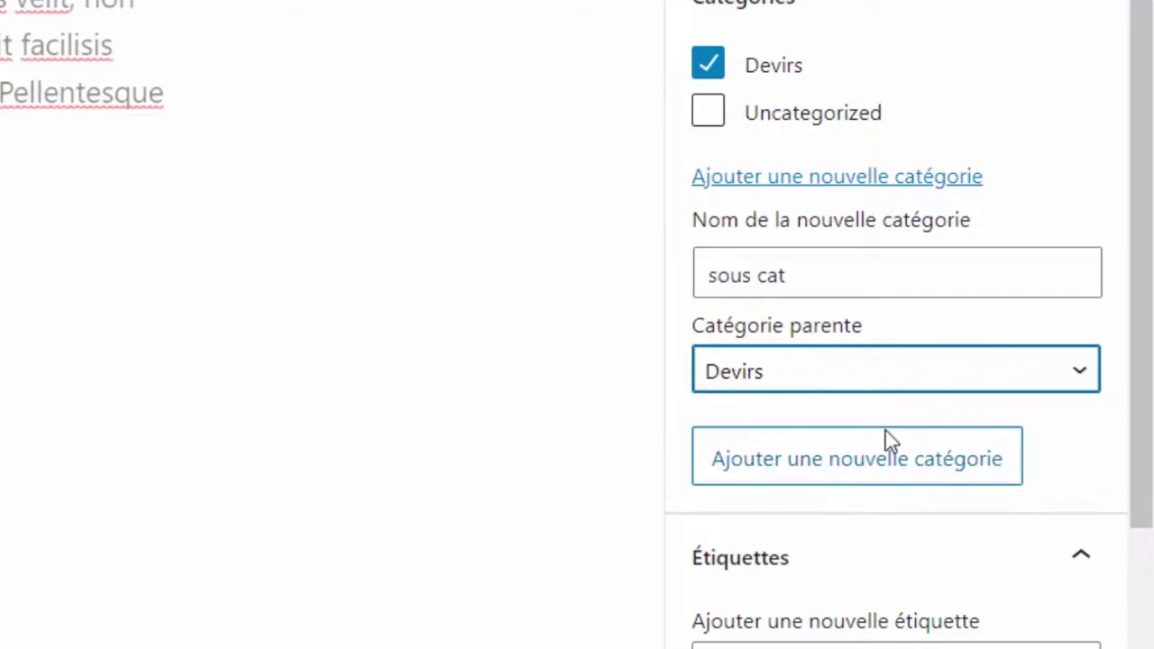
click(872, 481)
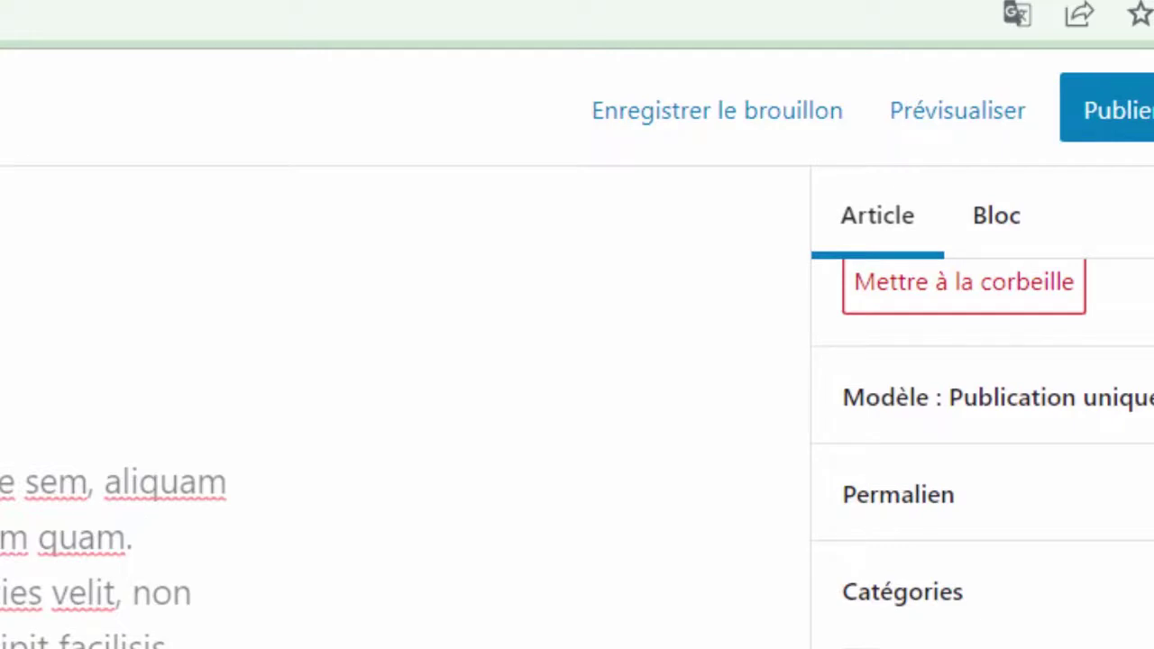
Step: Save the post as a draft, reload the editor page and check the category hierarchy
click(599, 114)
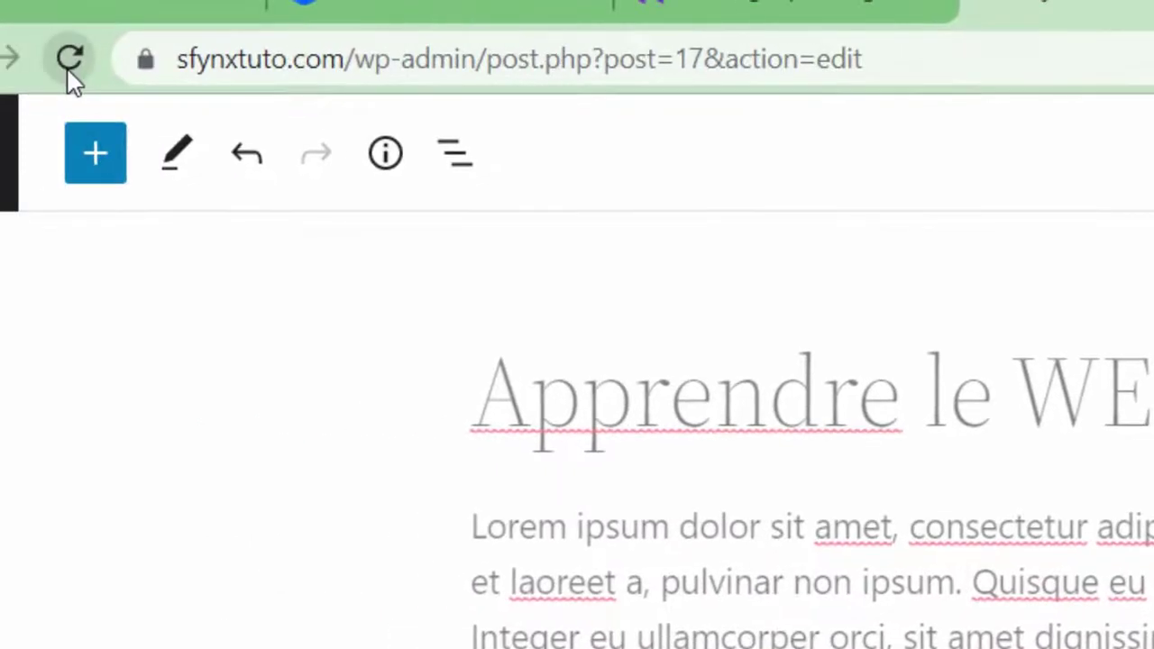
click(69, 57)
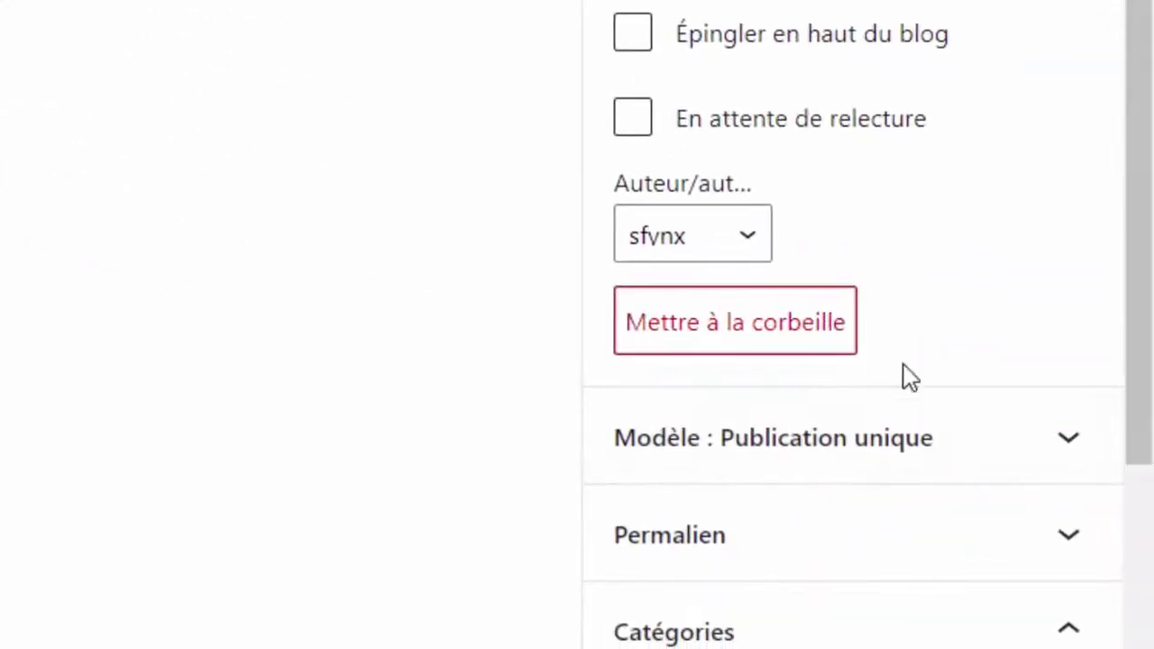
scroll(974, 420, down, 3)
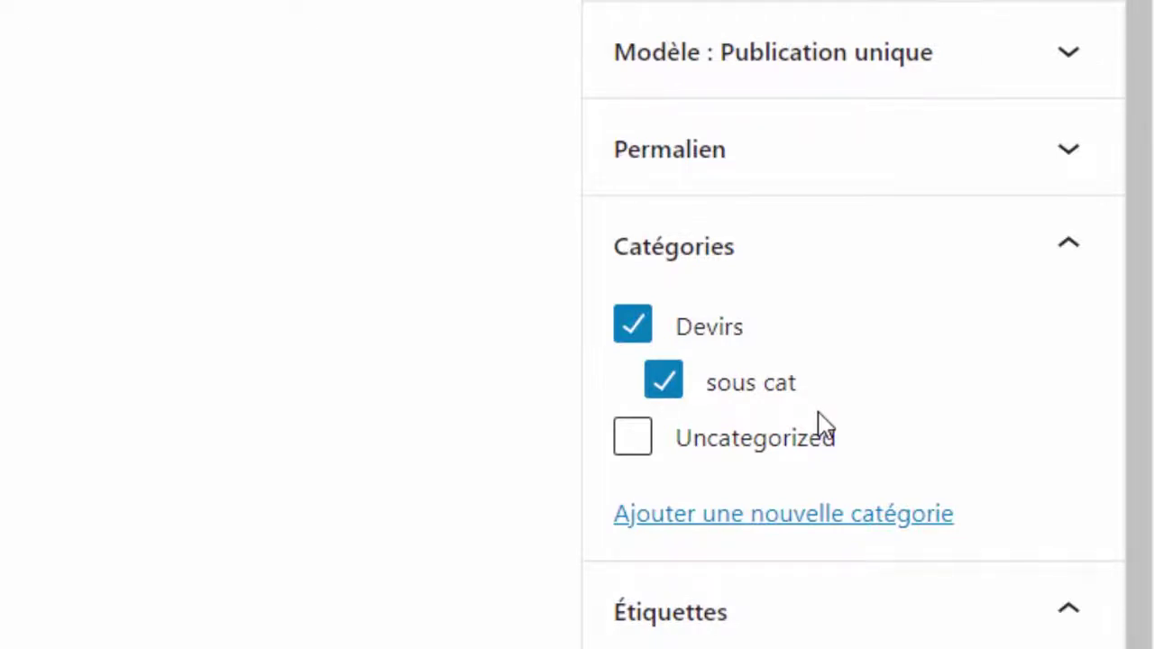
Step: Add the tags "web", "apprendre" and "gratuit" to the post
scroll(824, 428, down, 3)
click(1064, 315)
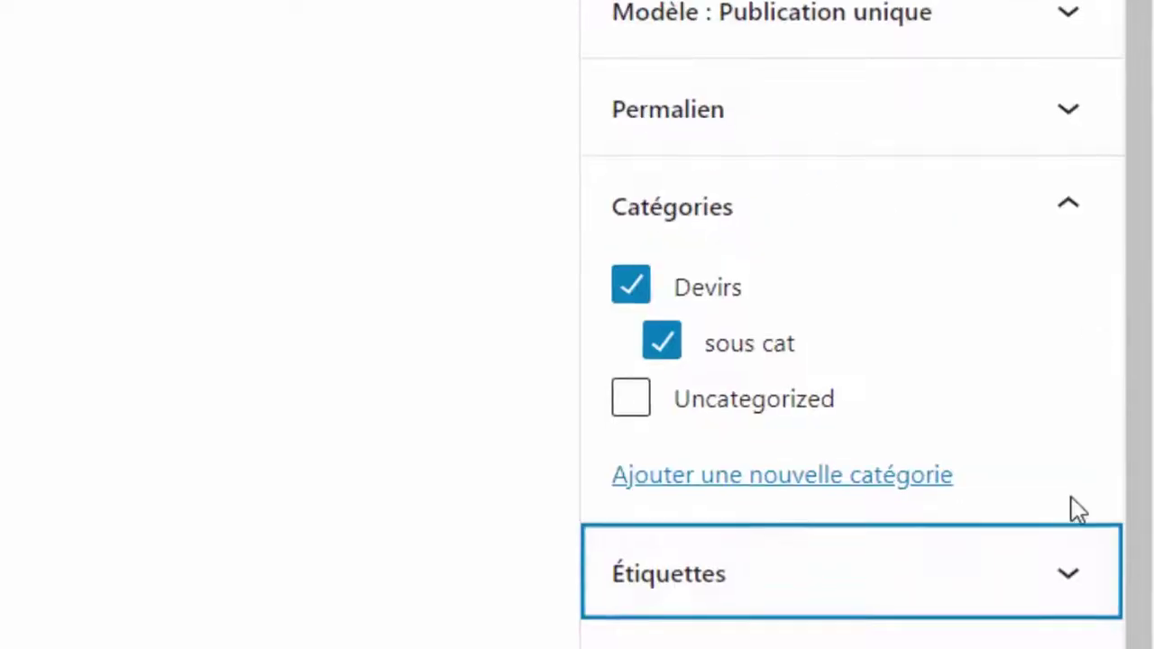
click(1068, 540)
click(901, 356)
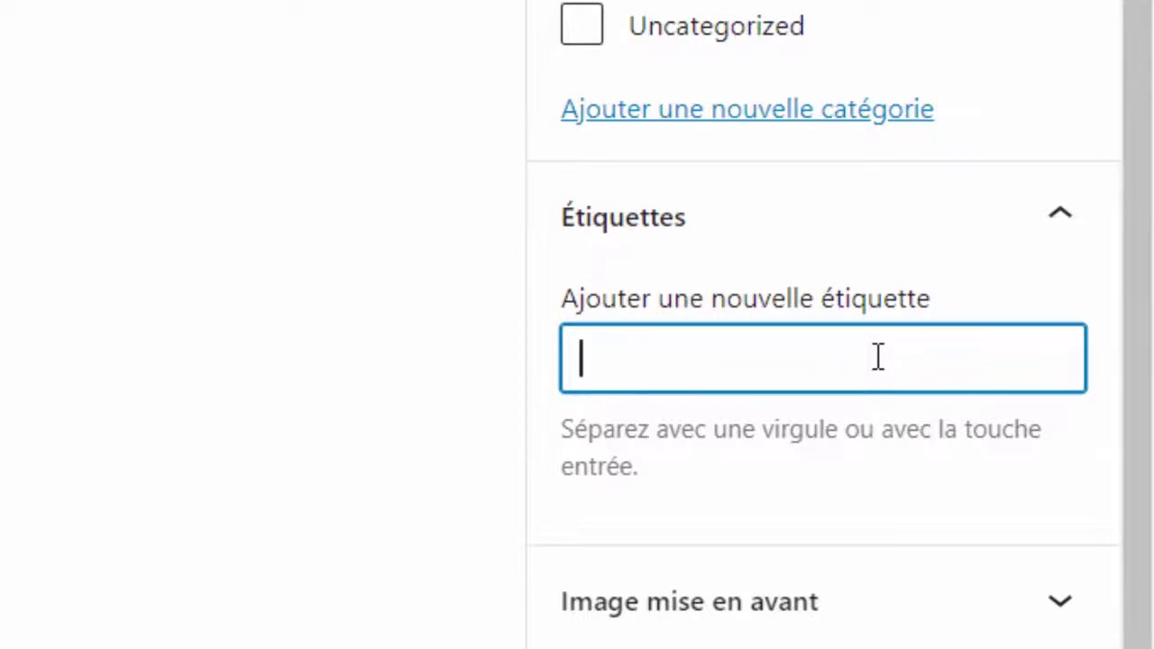
text(Web)
key(Return)
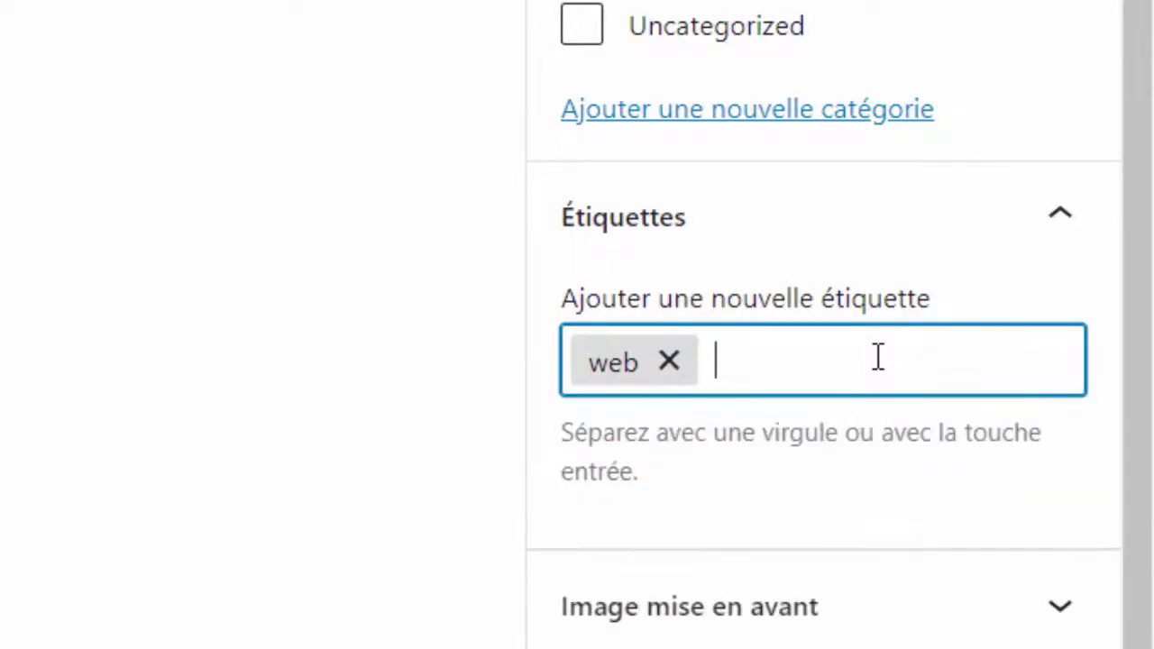
text(appren)
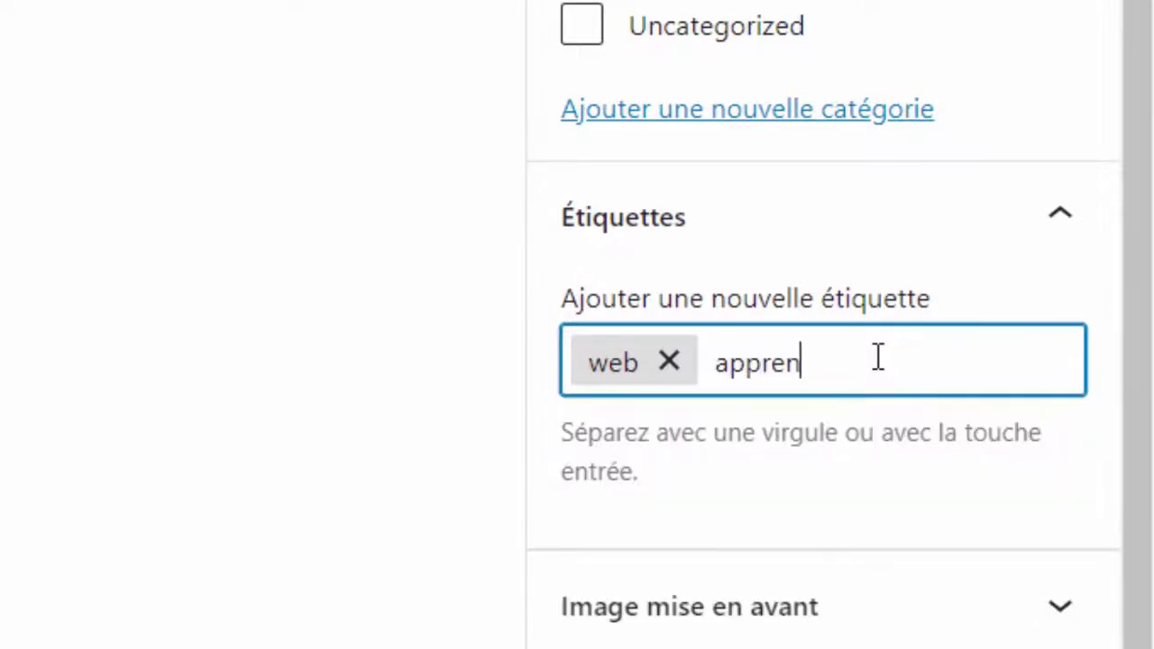
text(dre)
key(Return)
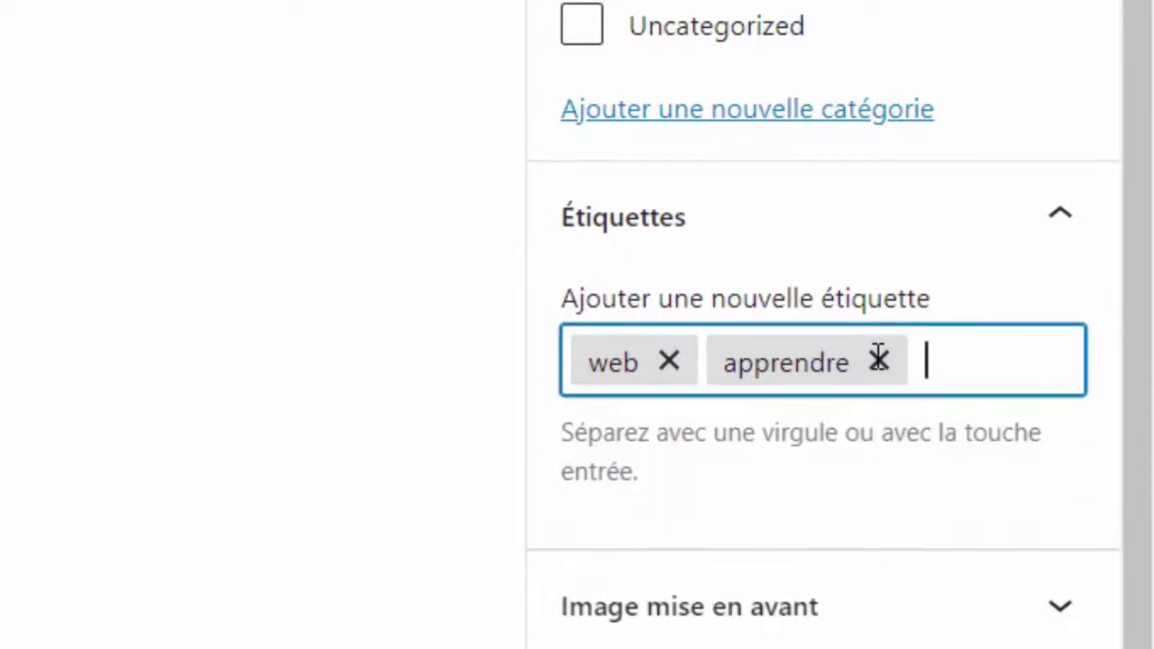
text(gratuit)
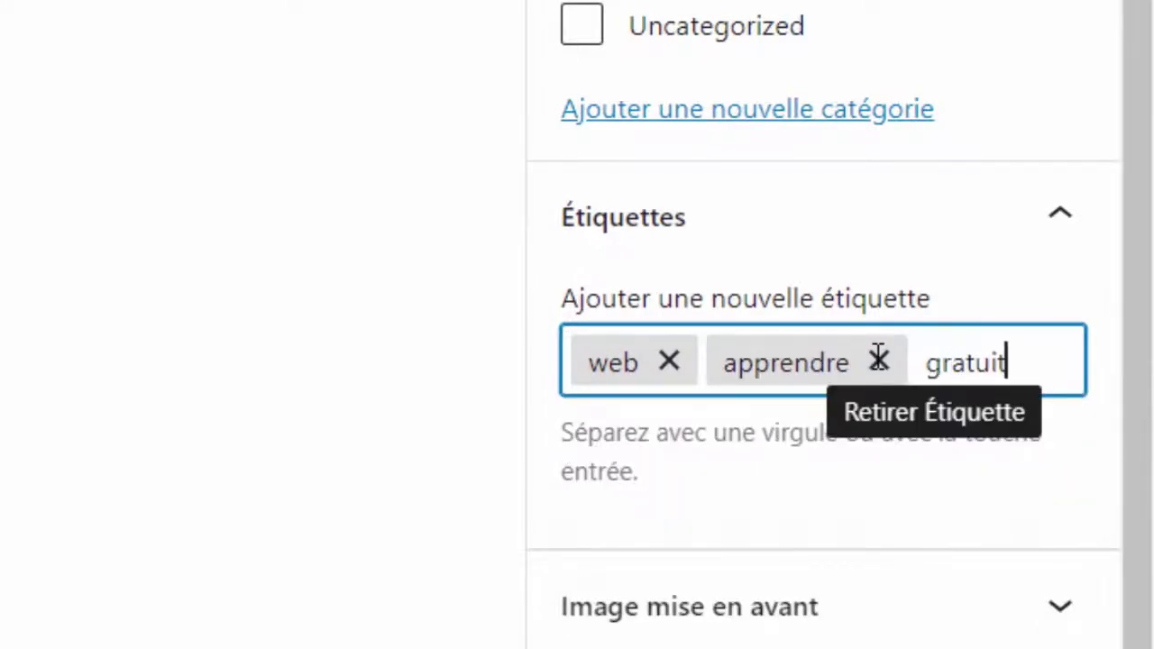
key(Return)
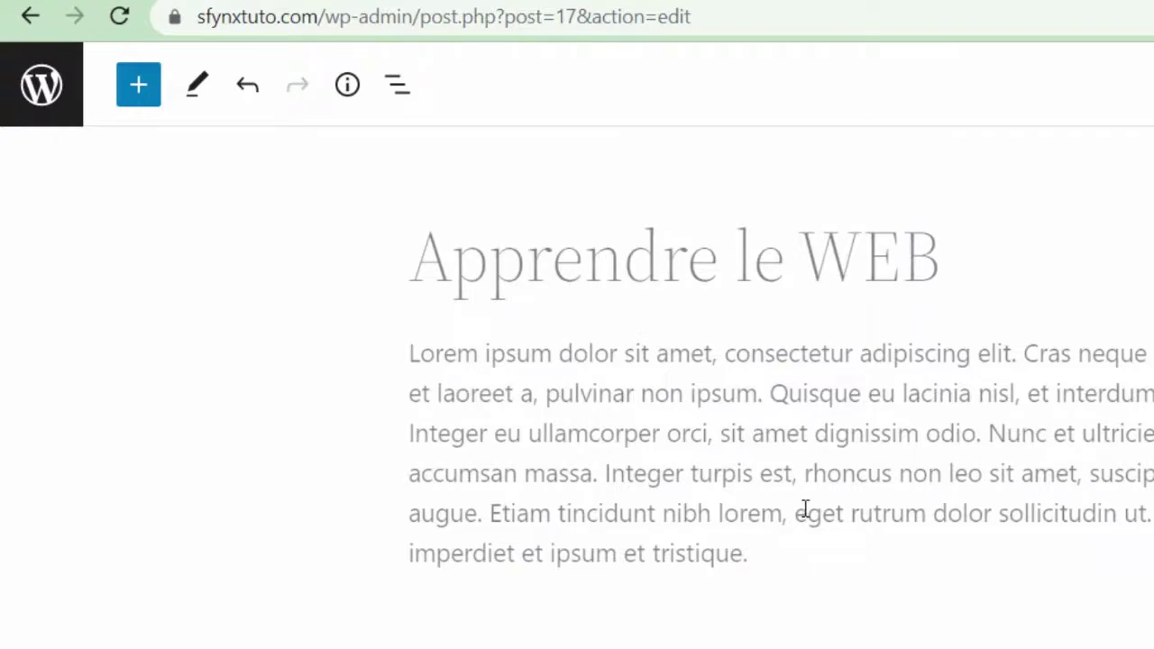
Step: Insert an image block after the paragraph and upload Thumb (11).png from the Downloads folder into it
click(142, 87)
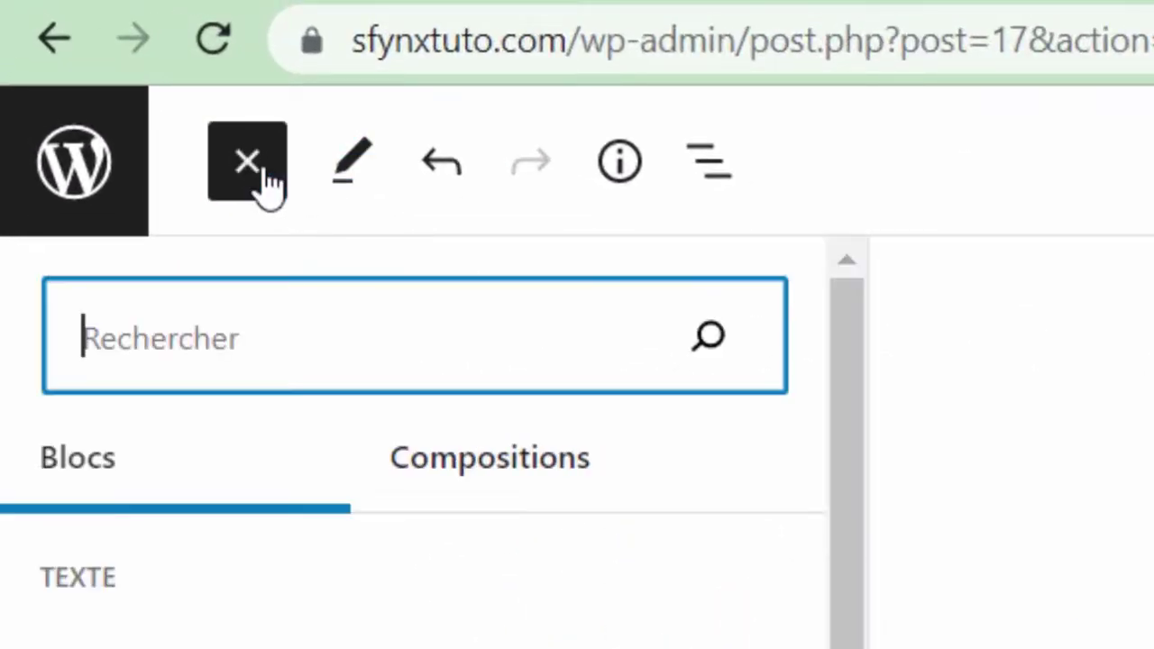
scroll(219, 481, down, 5)
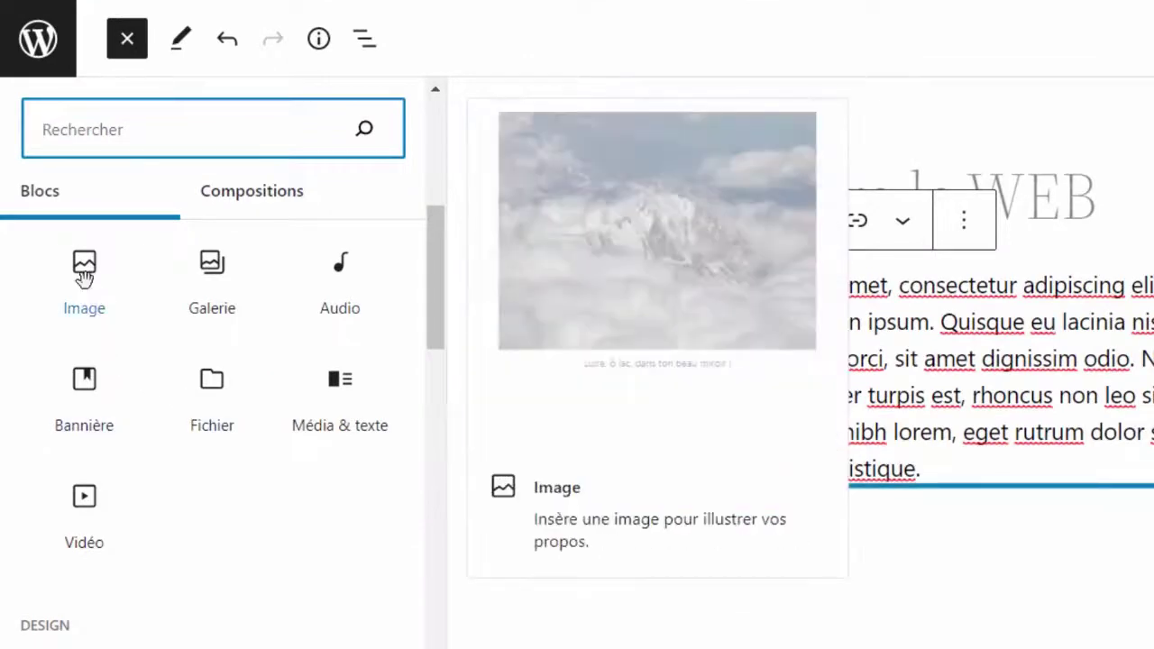
click(84, 278)
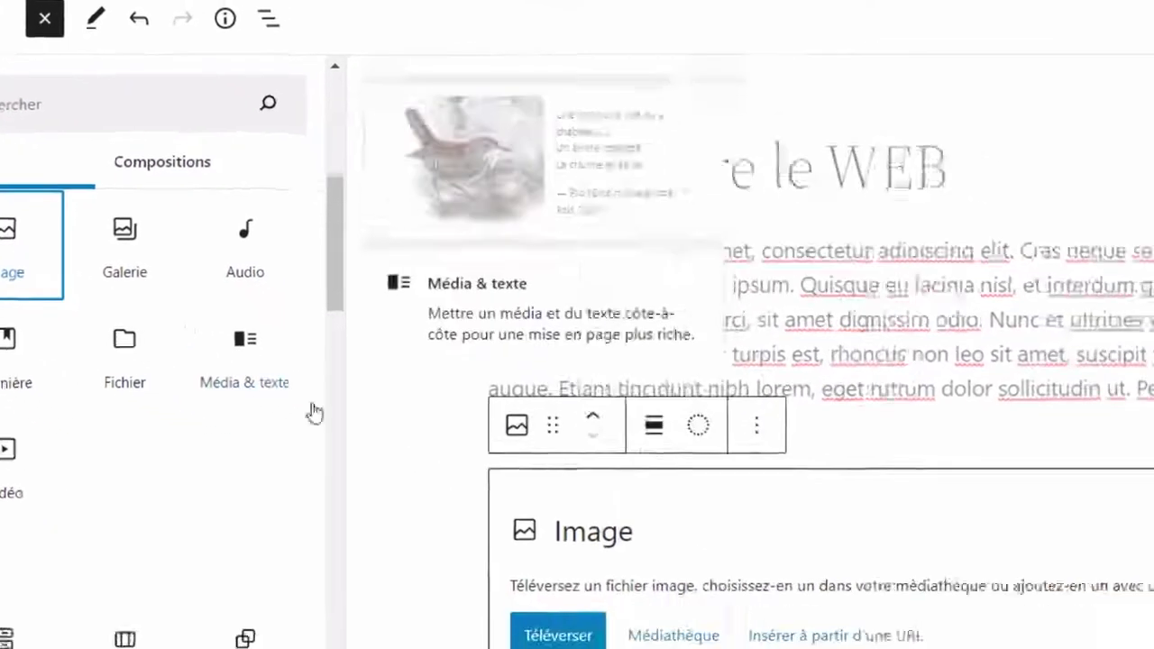
click(599, 636)
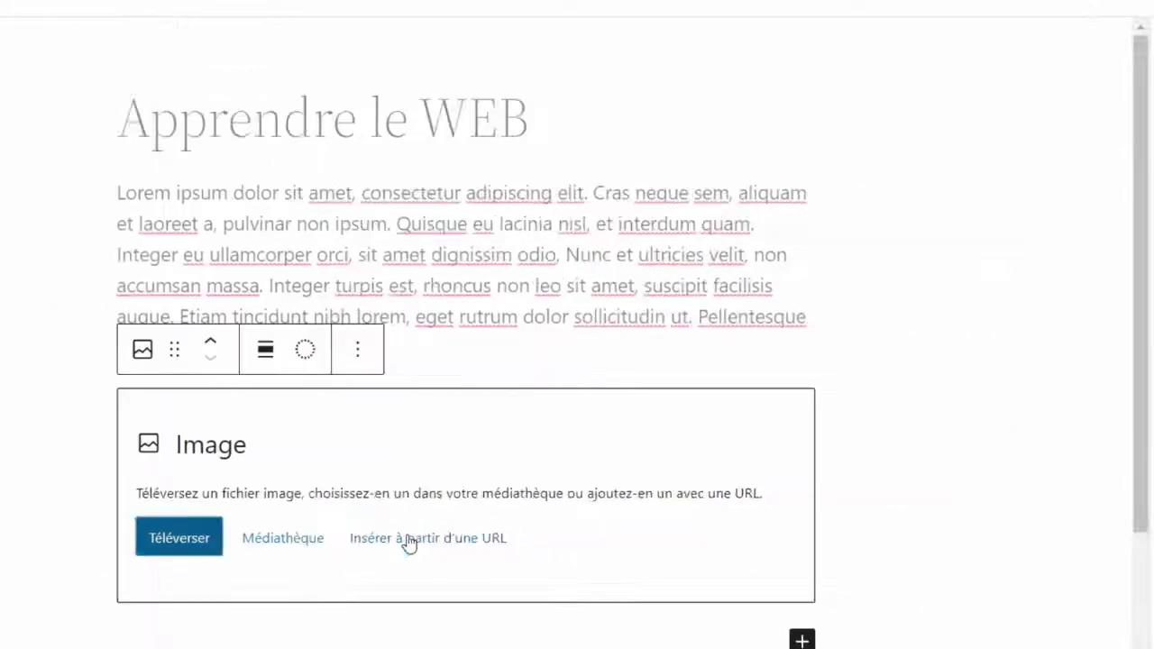
click(193, 540)
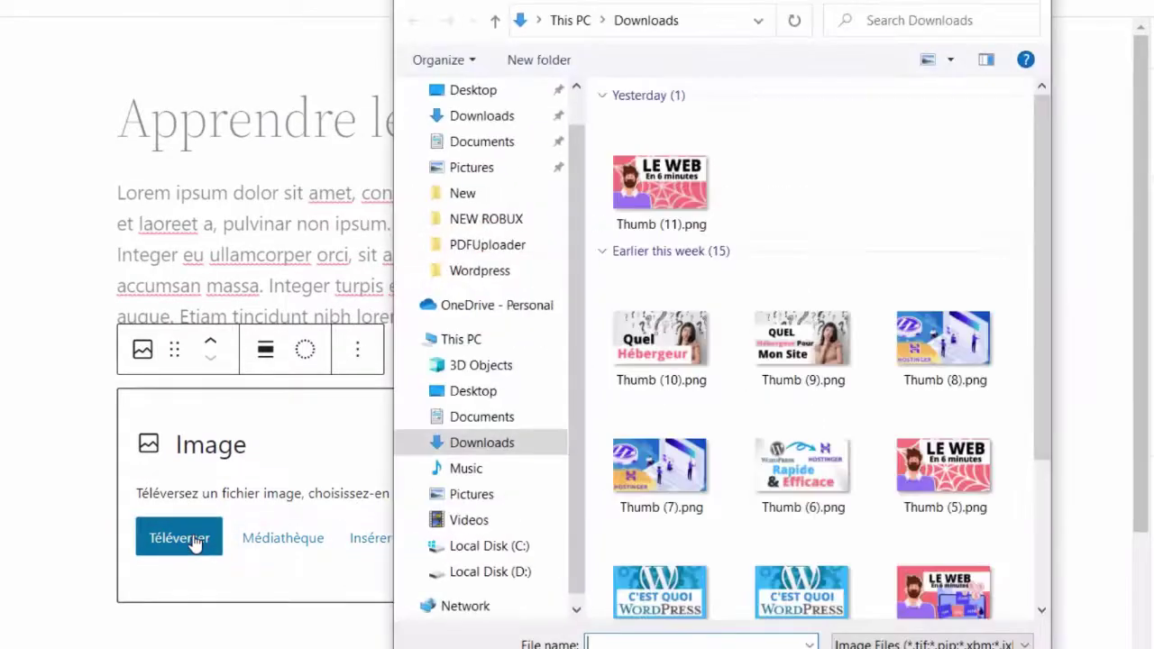
click(671, 198)
double_click(671, 202)
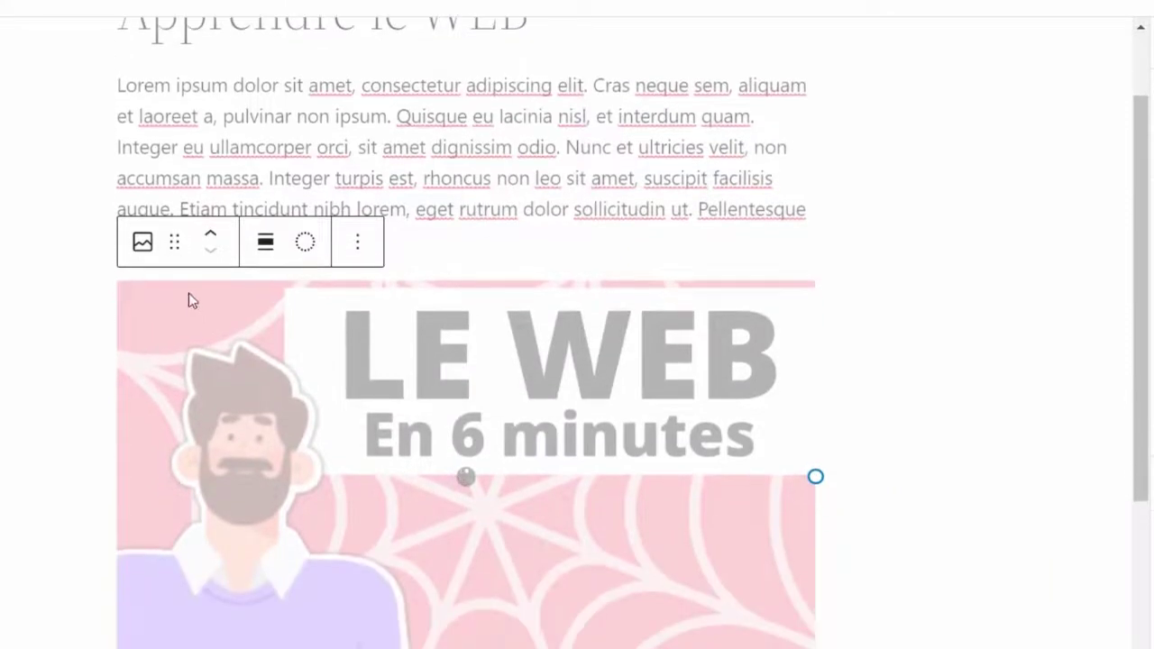
Step: Move the image block above the Lorem ipsum paragraph, directly below the title
scroll(171, 252, up, 3)
scroll(174, 258, up, 3)
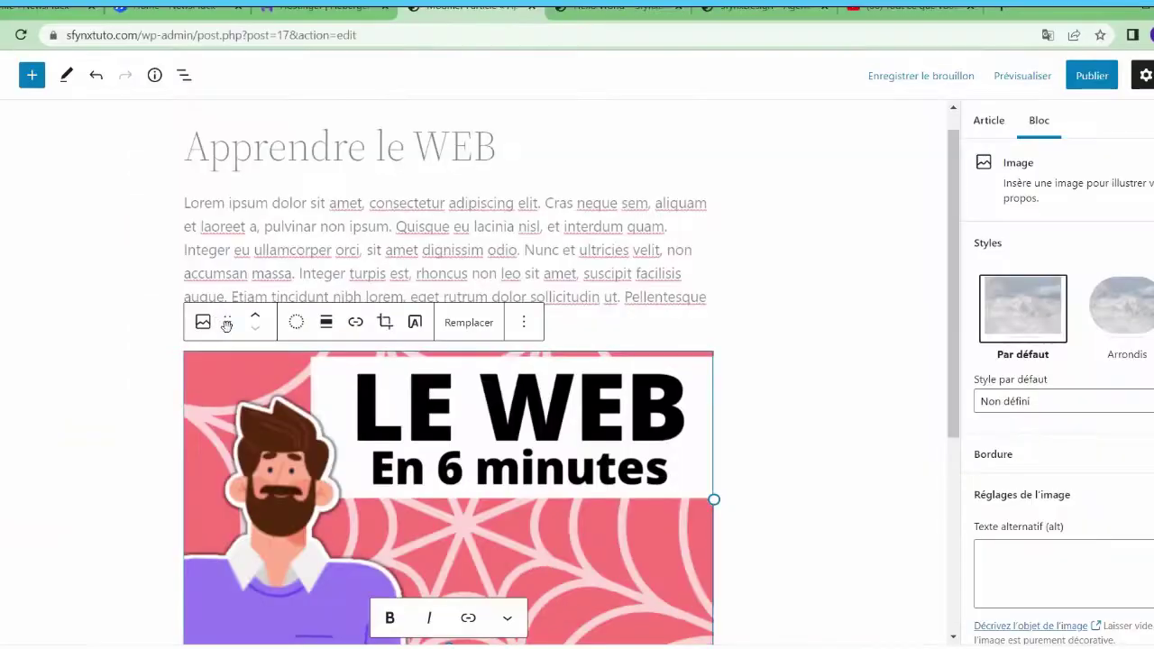
drag(226, 323, 226, 242)
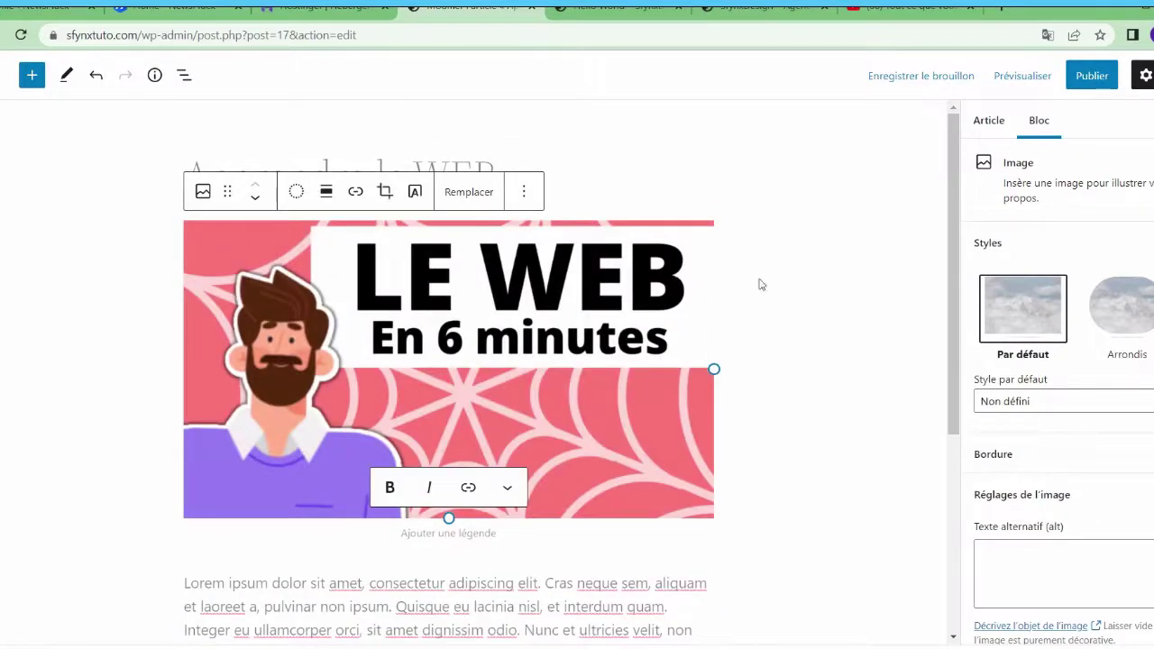
Step: Deselect the image block, select it again and open its caption for editing
click(821, 294)
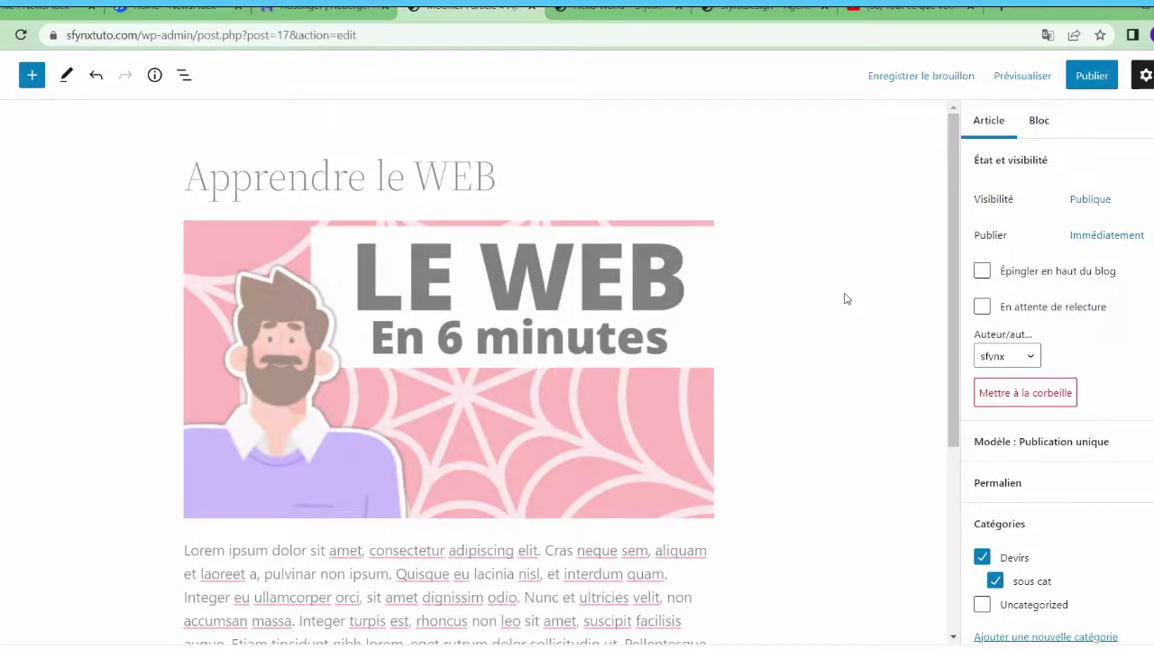
click(633, 352)
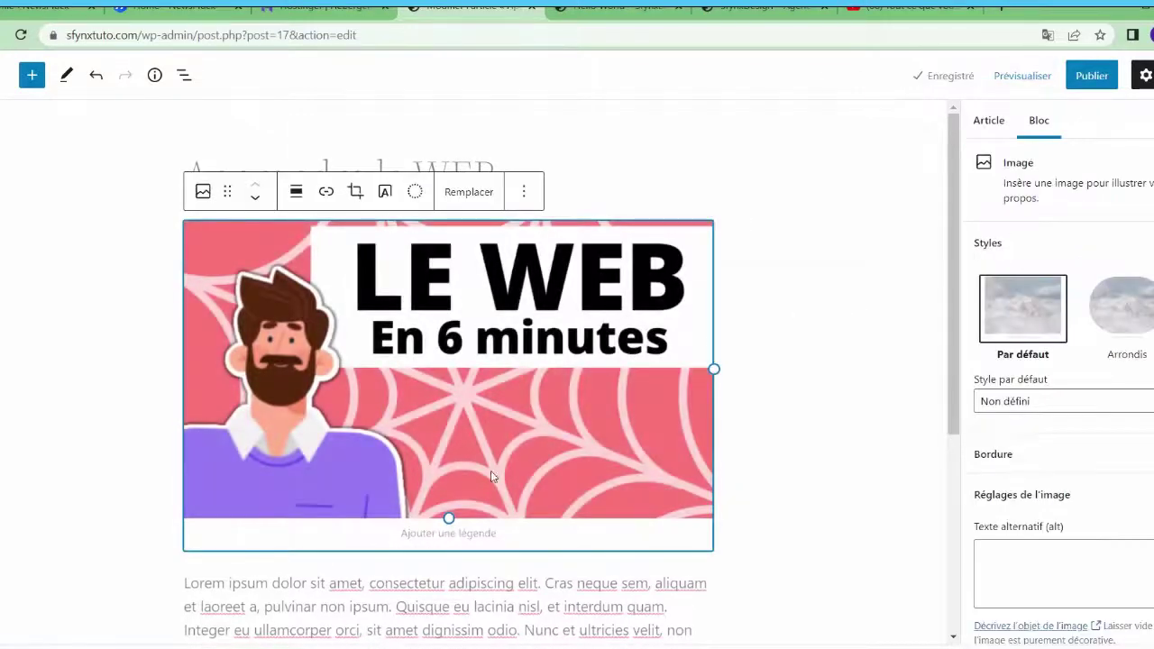
click(466, 534)
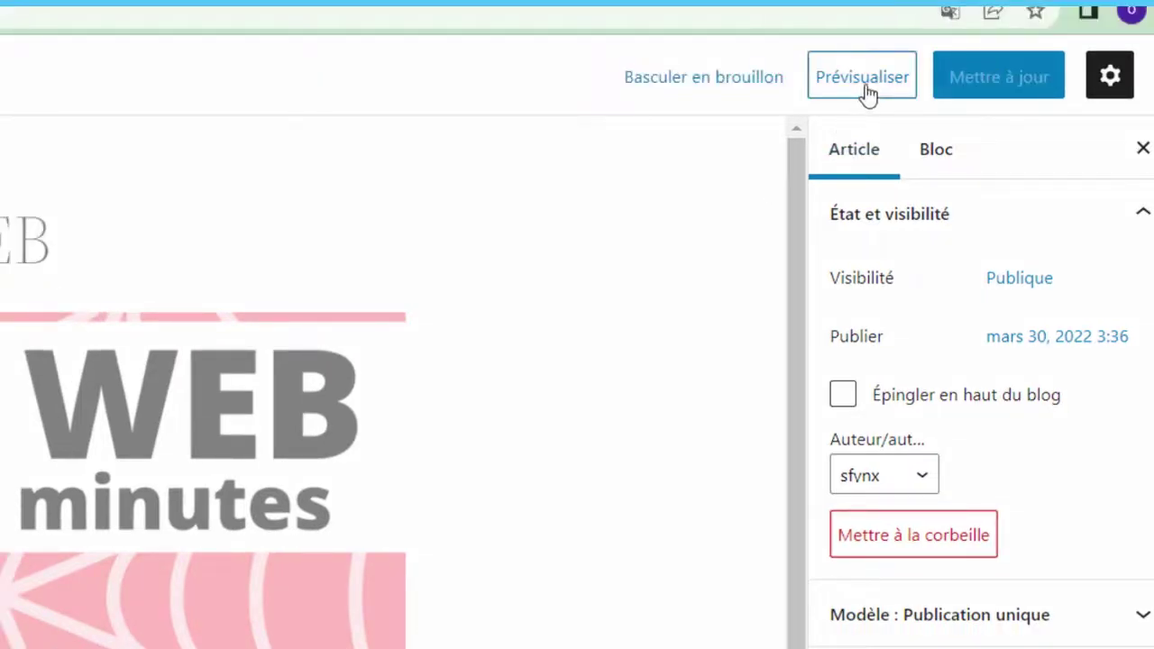
Step: Preview the article "Apprendre le WEB" in a new tab, check its layout and return to the editor
click(864, 92)
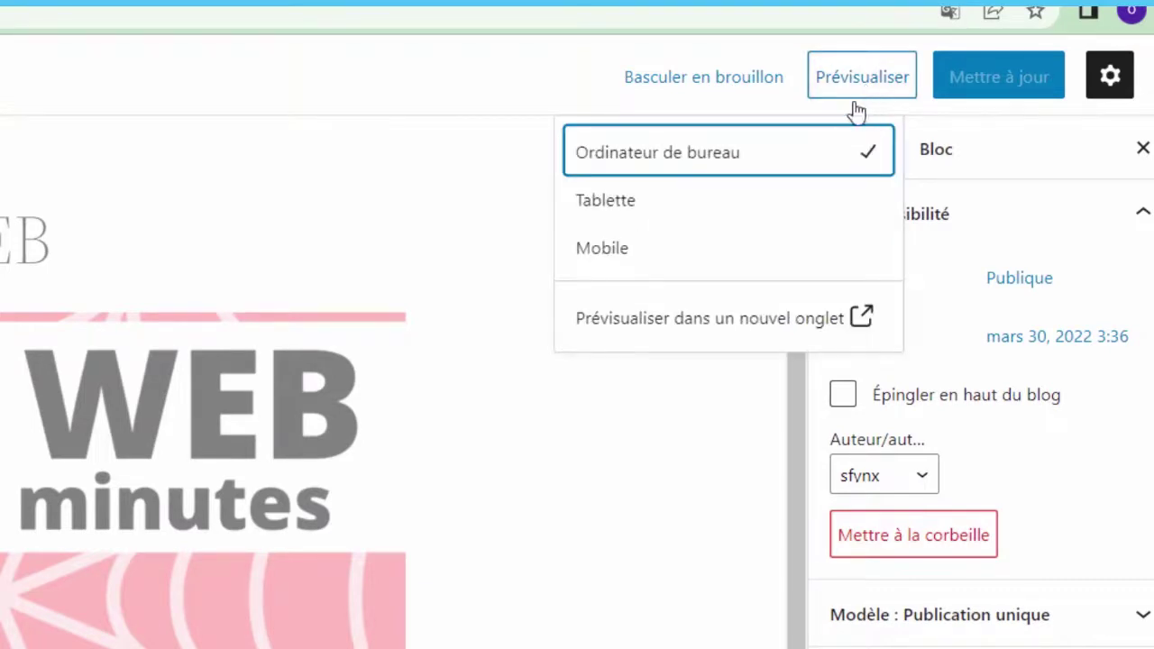
click(713, 317)
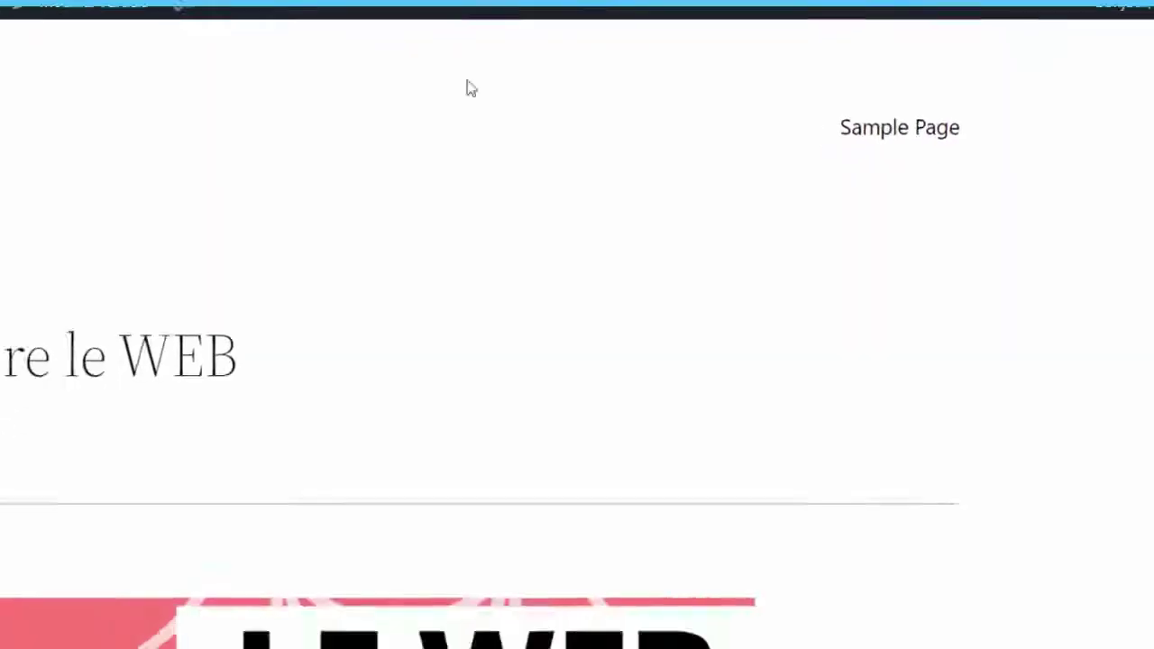
scroll(716, 23, down, 2)
scroll(715, 24, up, 7)
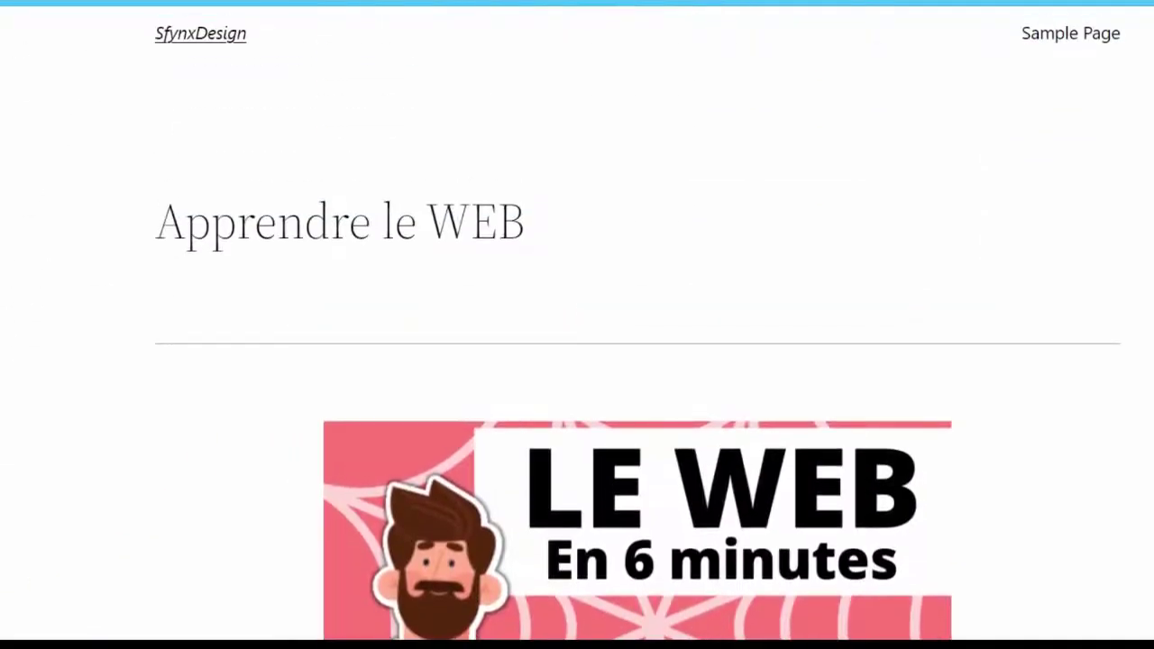
key(ctrl+w)
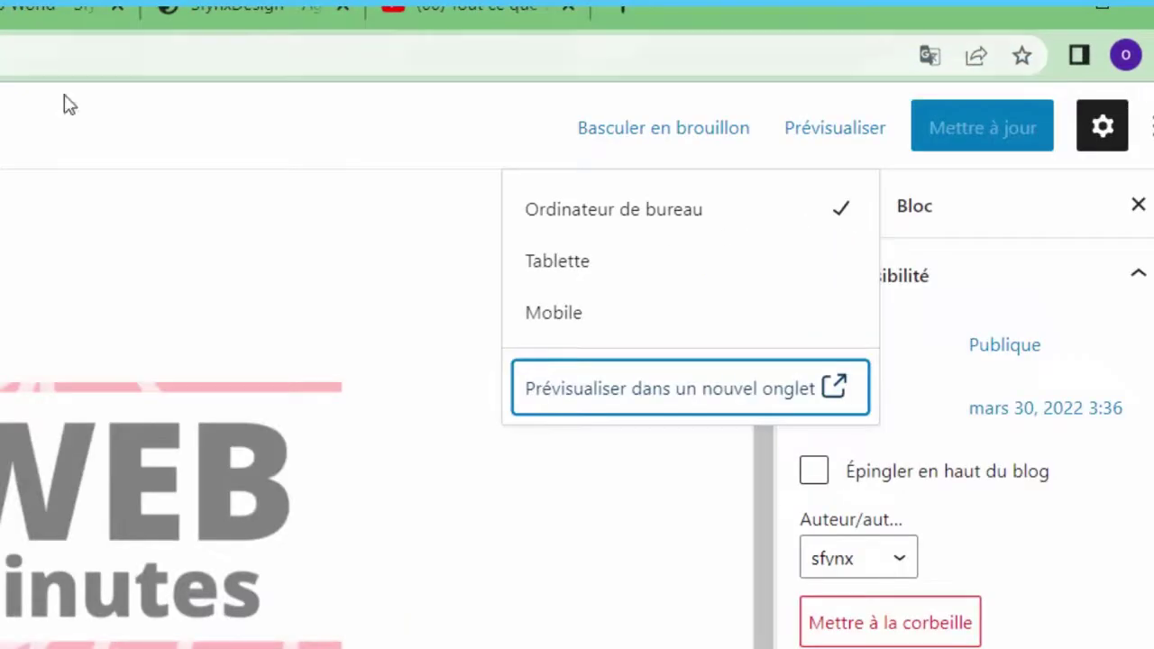
click(424, 311)
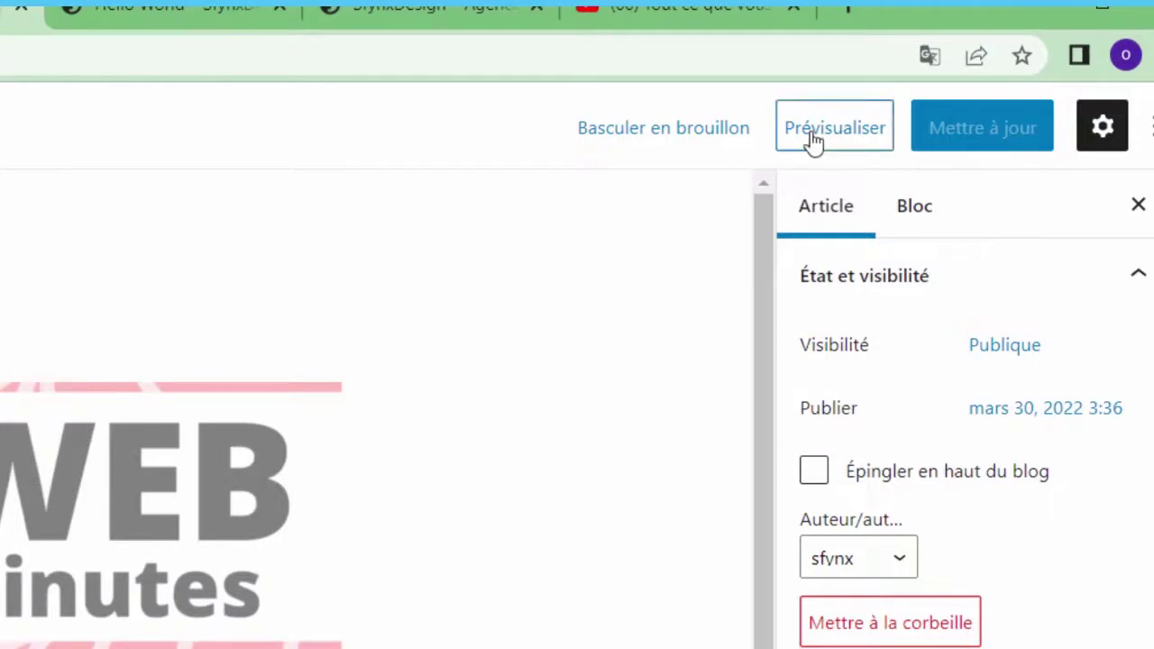
Step: Switch the published article back to draft, confirming that it goes offline, and keep its status and visibility settings expanded
click(642, 142)
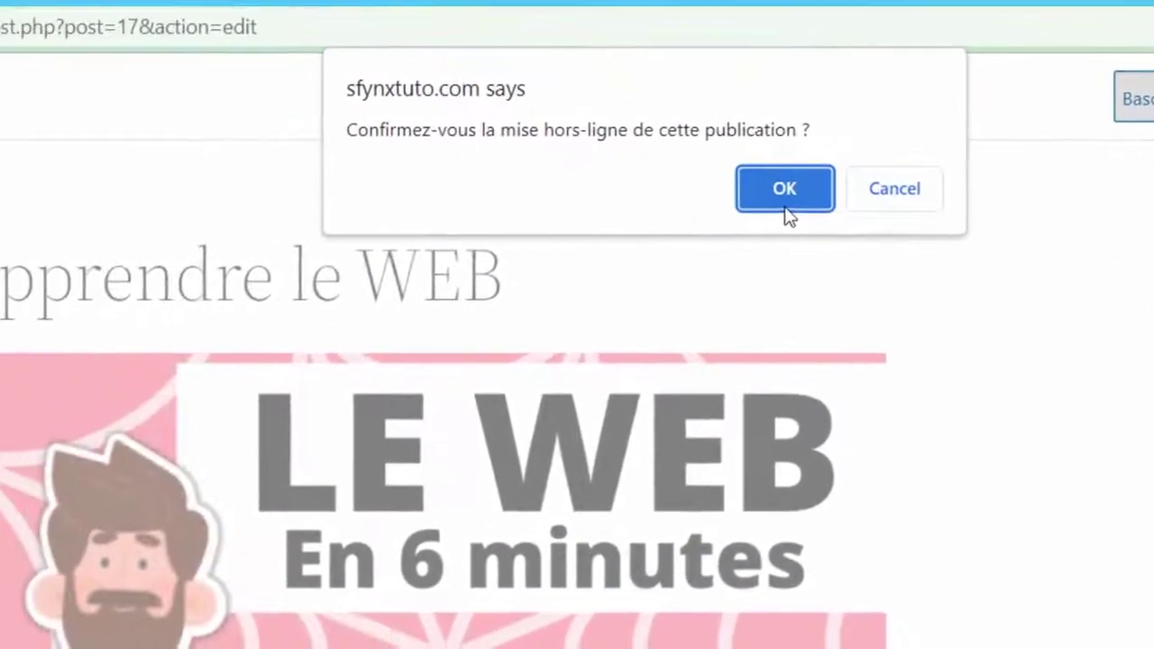
click(784, 191)
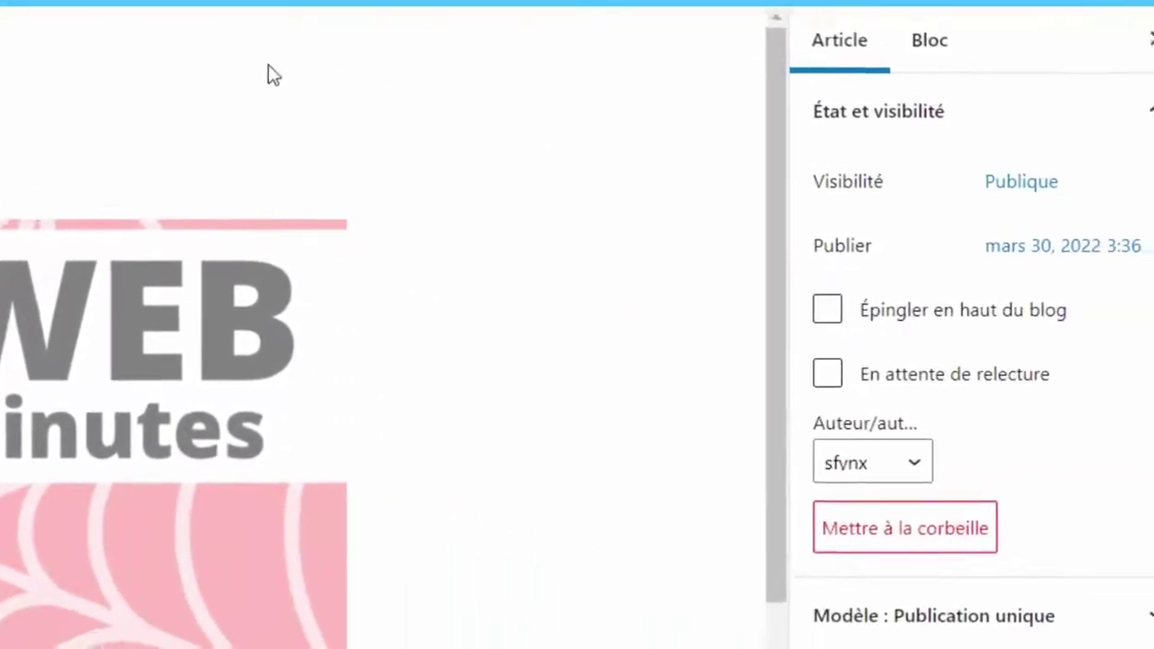
click(1150, 132)
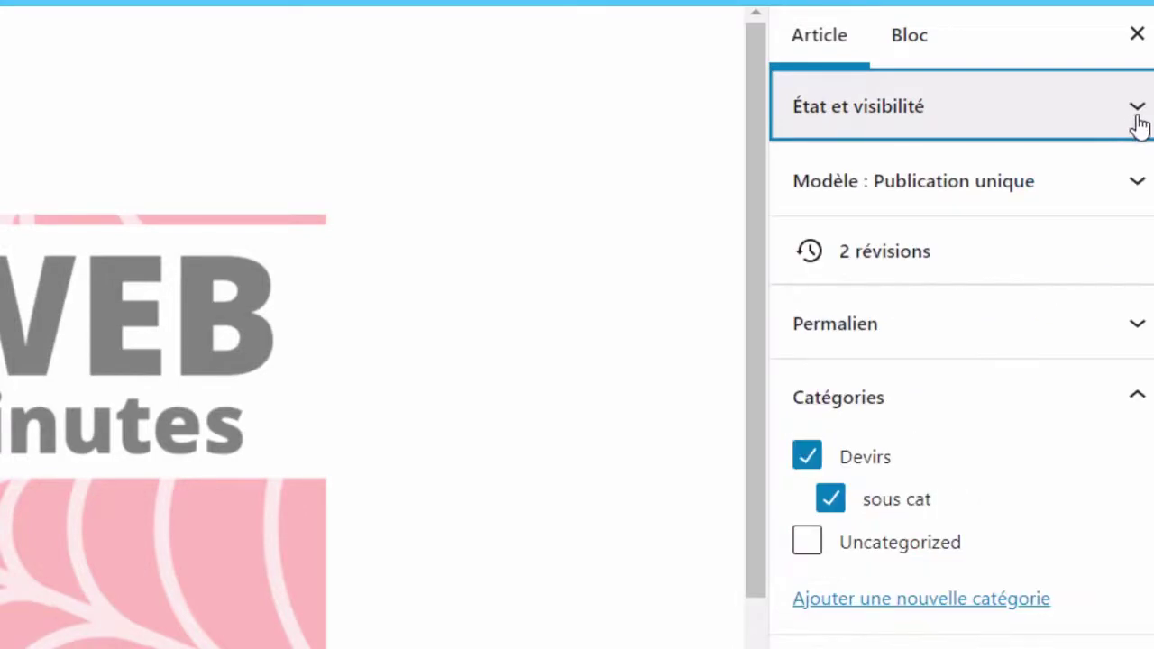
click(1137, 122)
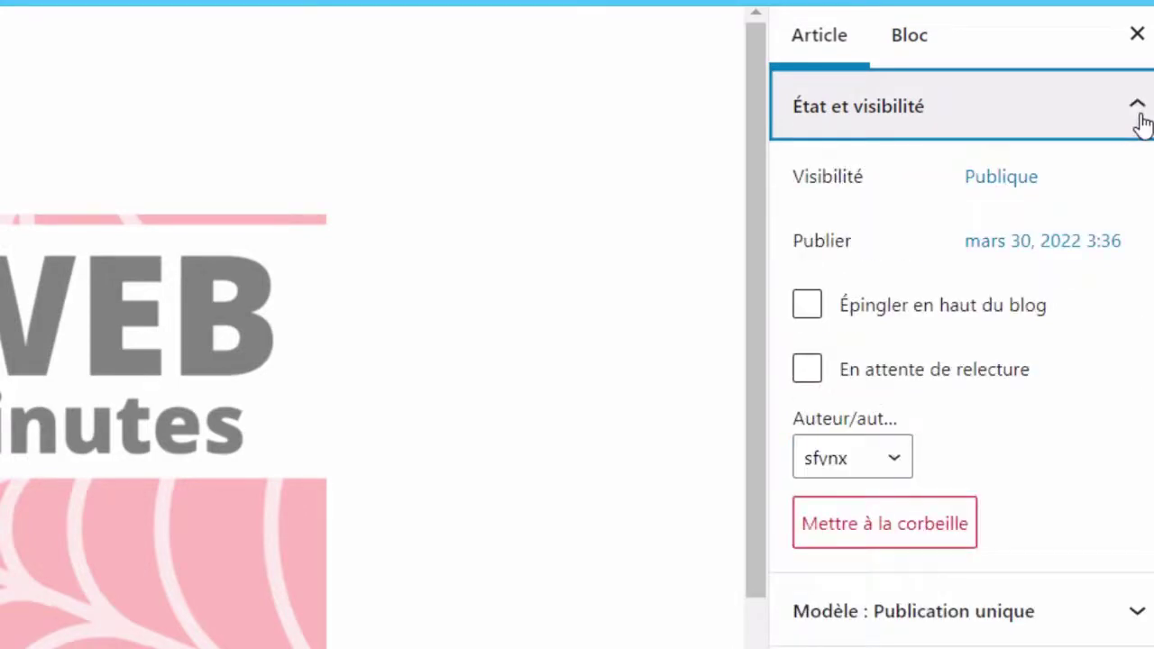
Step: Try the password-protected visibility option without entering a password and set the post back to Publique
click(992, 192)
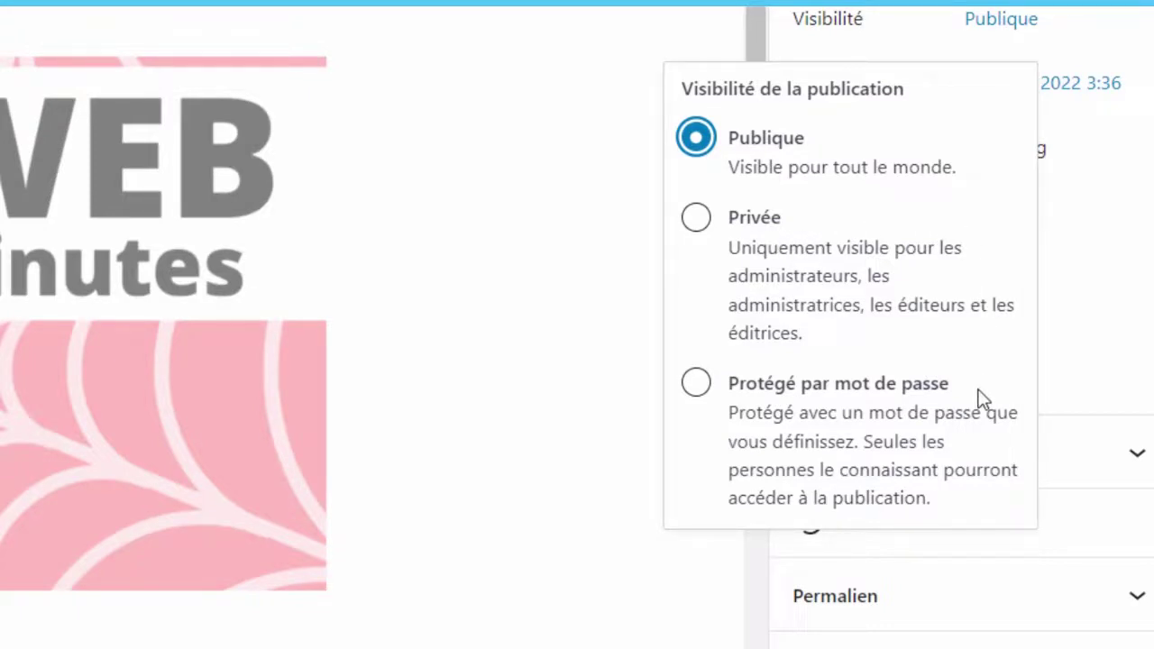
click(920, 397)
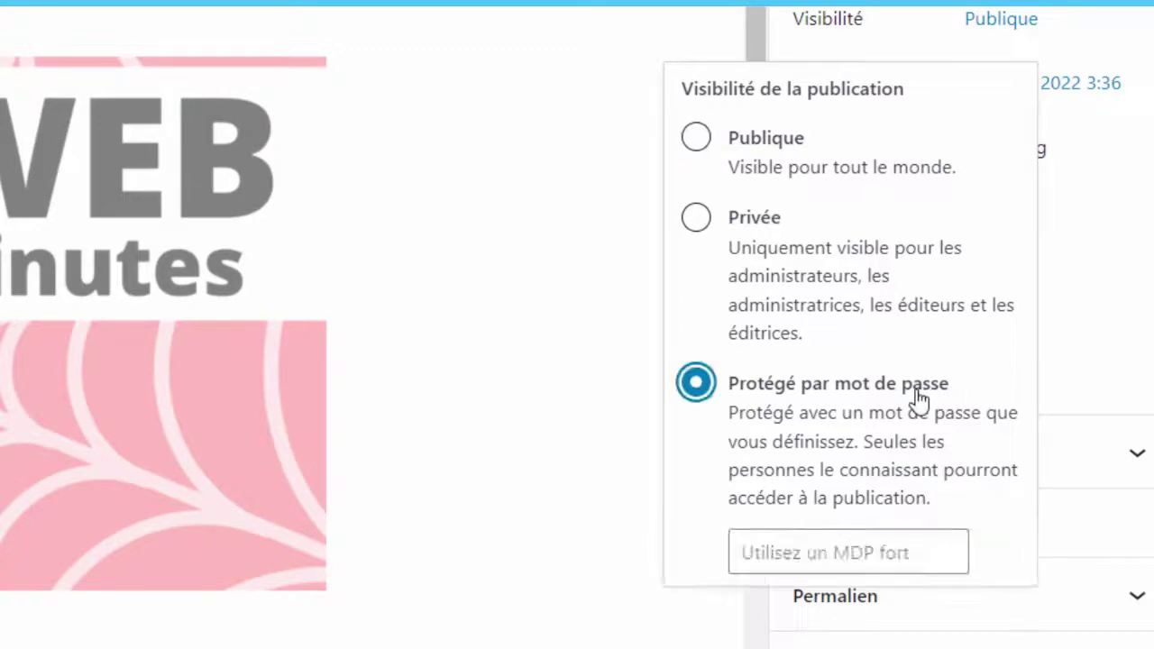
click(861, 556)
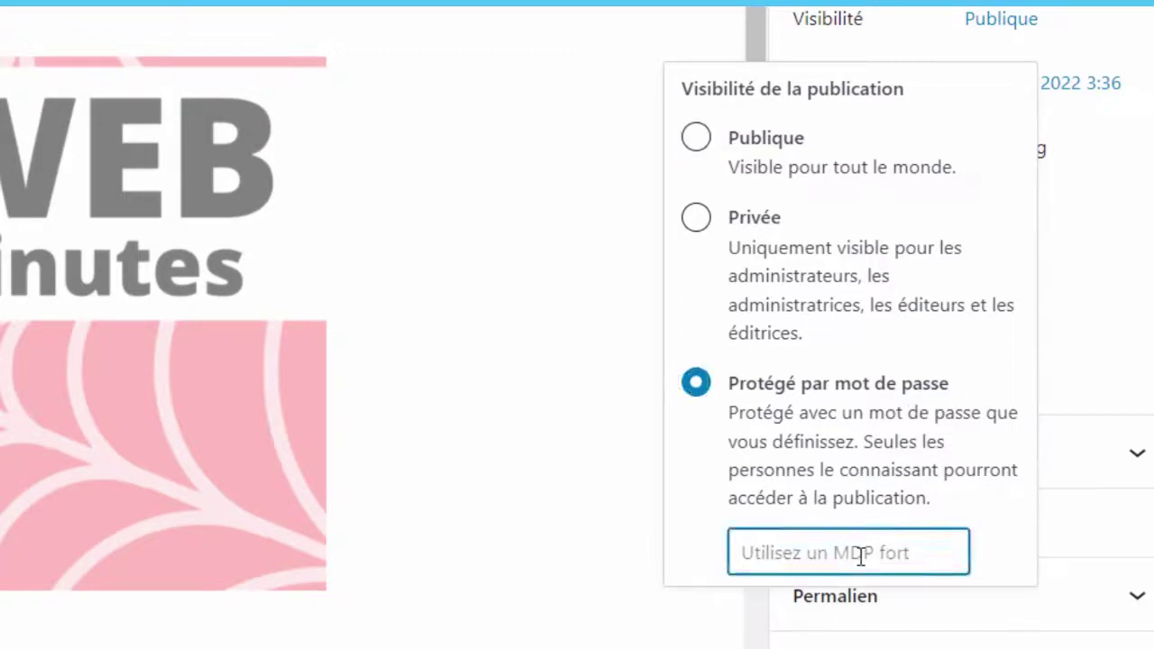
click(766, 135)
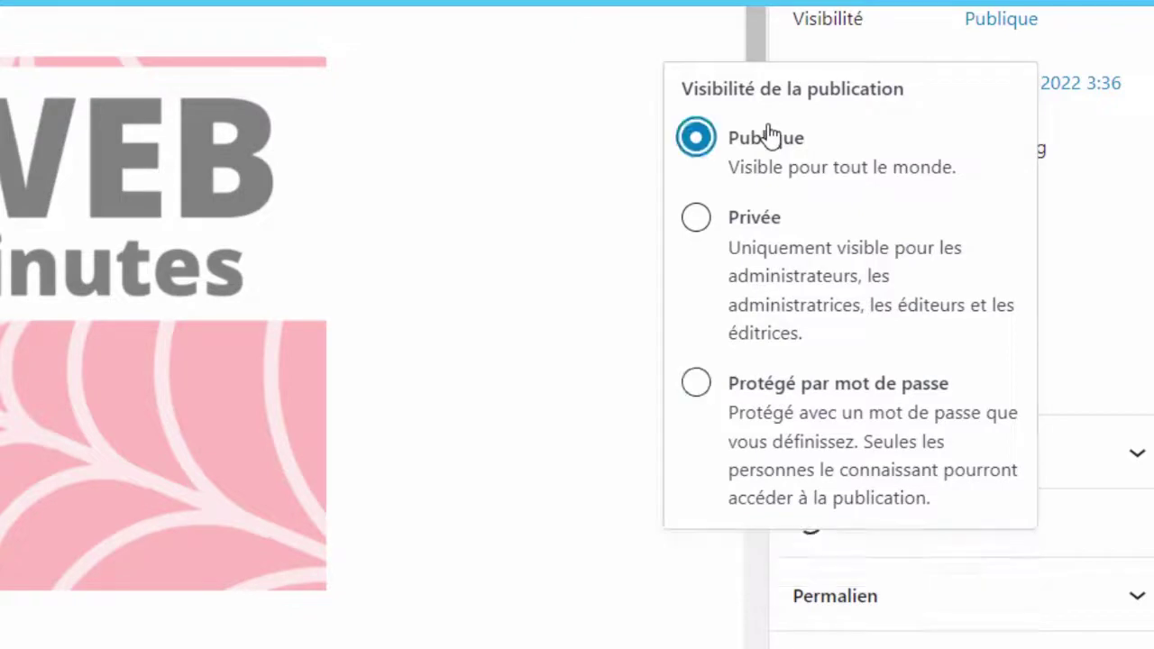
click(1125, 12)
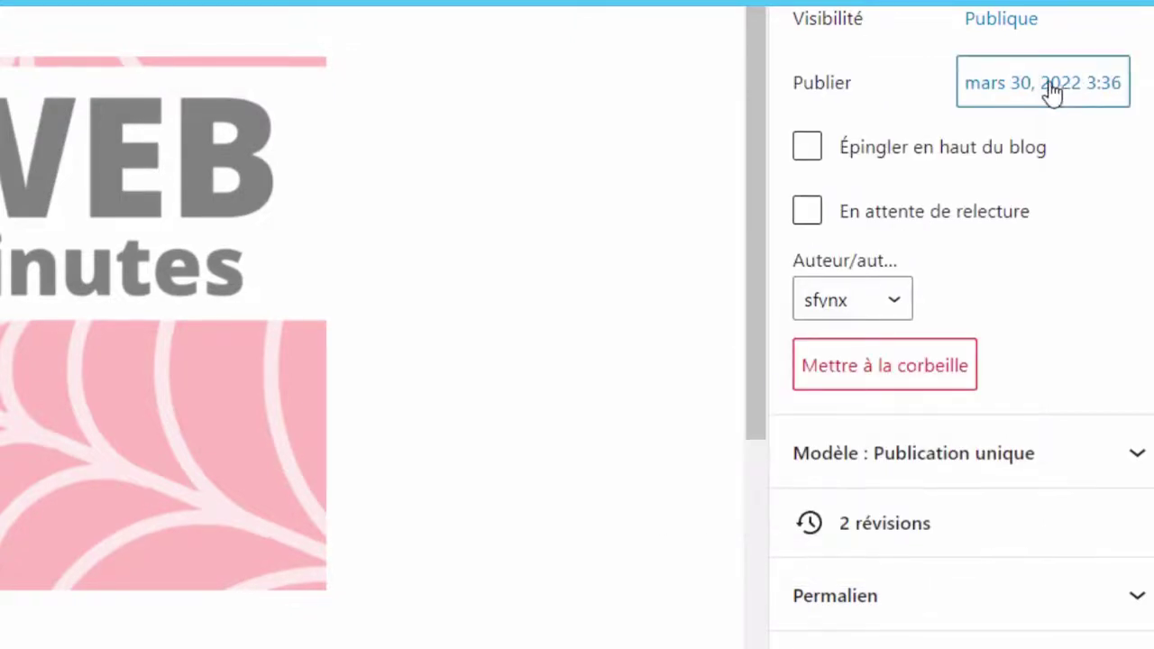
Step: Browse the publication calendar to May 2022, reset the publication date to immediate and publish the article with public visibility
click(1050, 86)
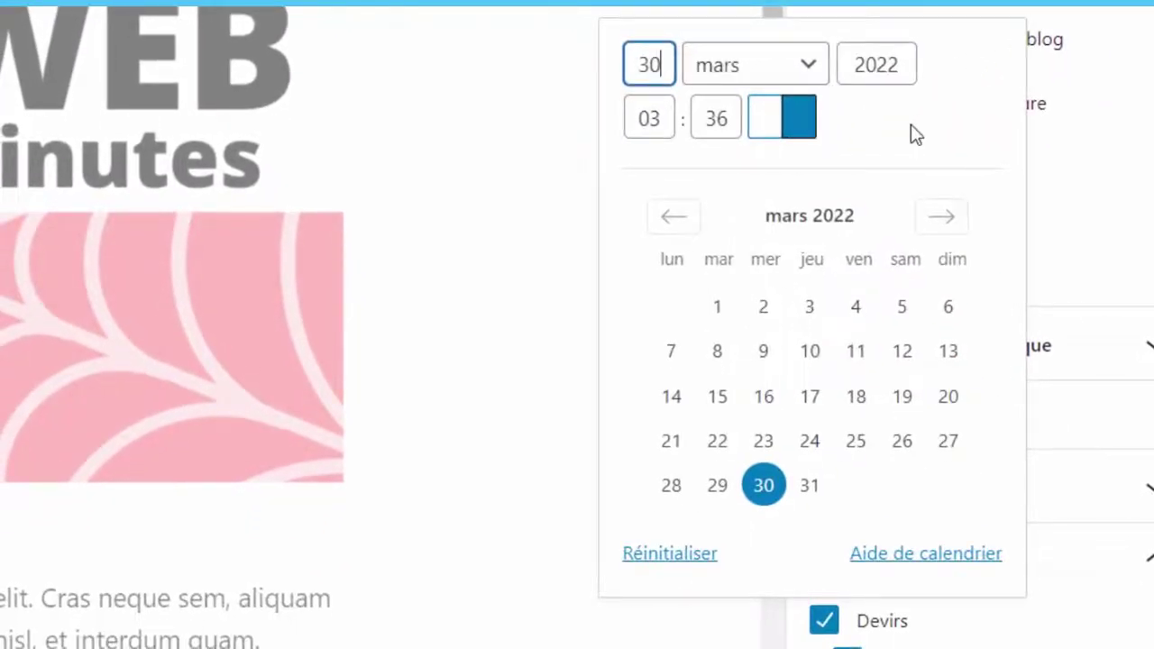
click(923, 226)
click(926, 222)
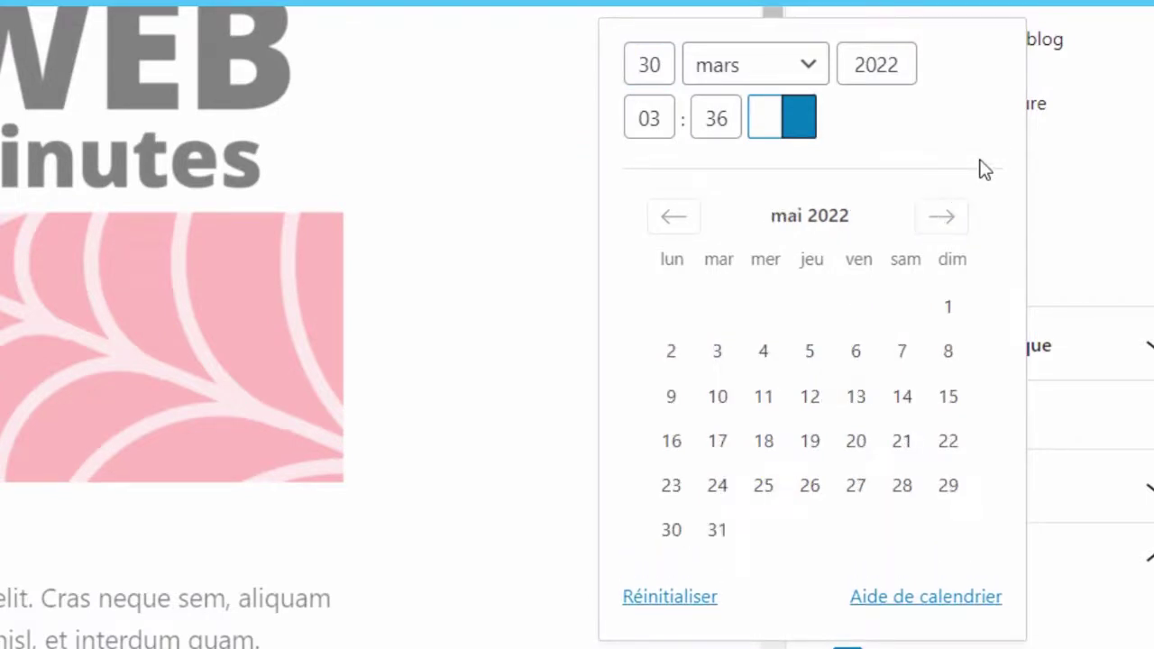
click(651, 605)
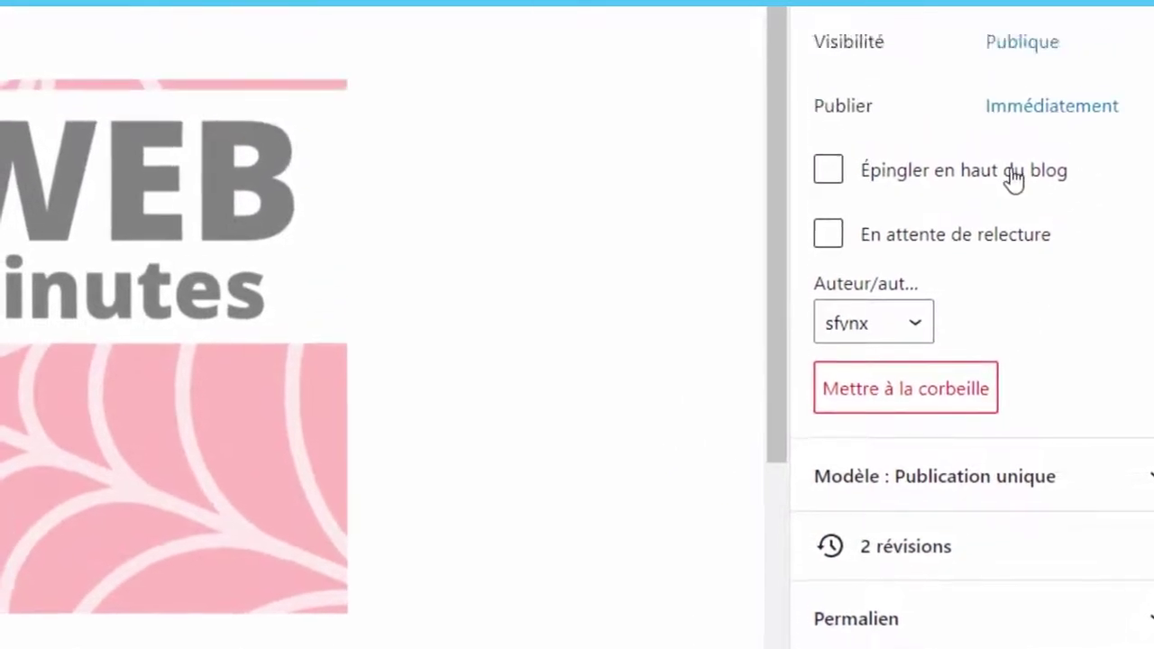
click(1009, 45)
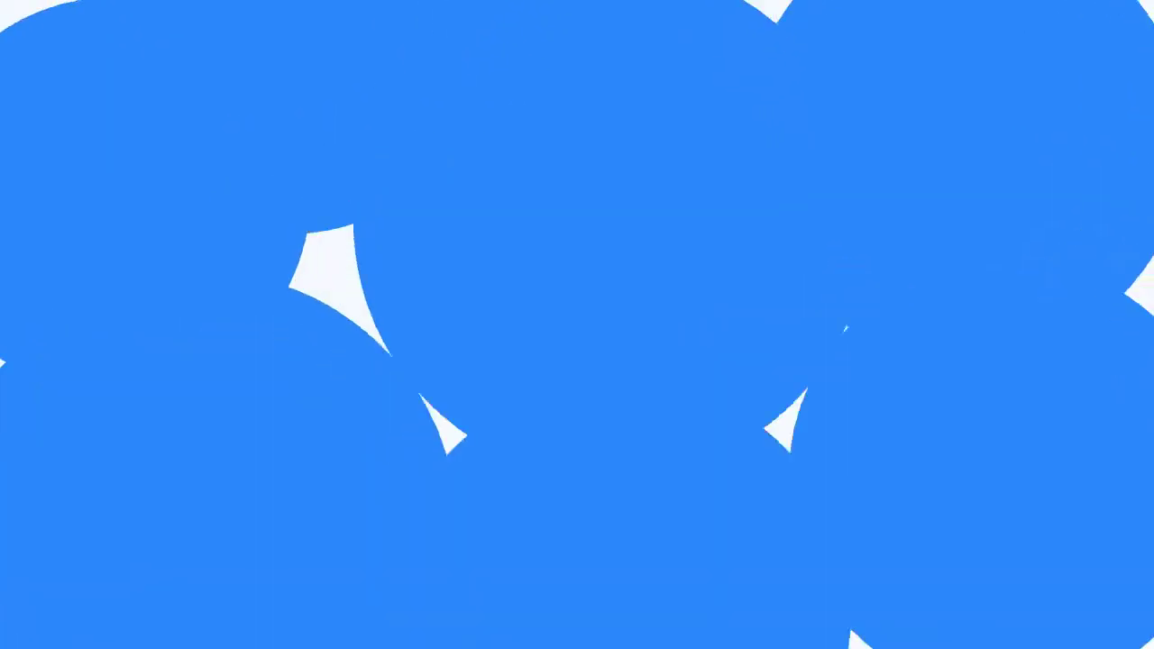
click(1047, 262)
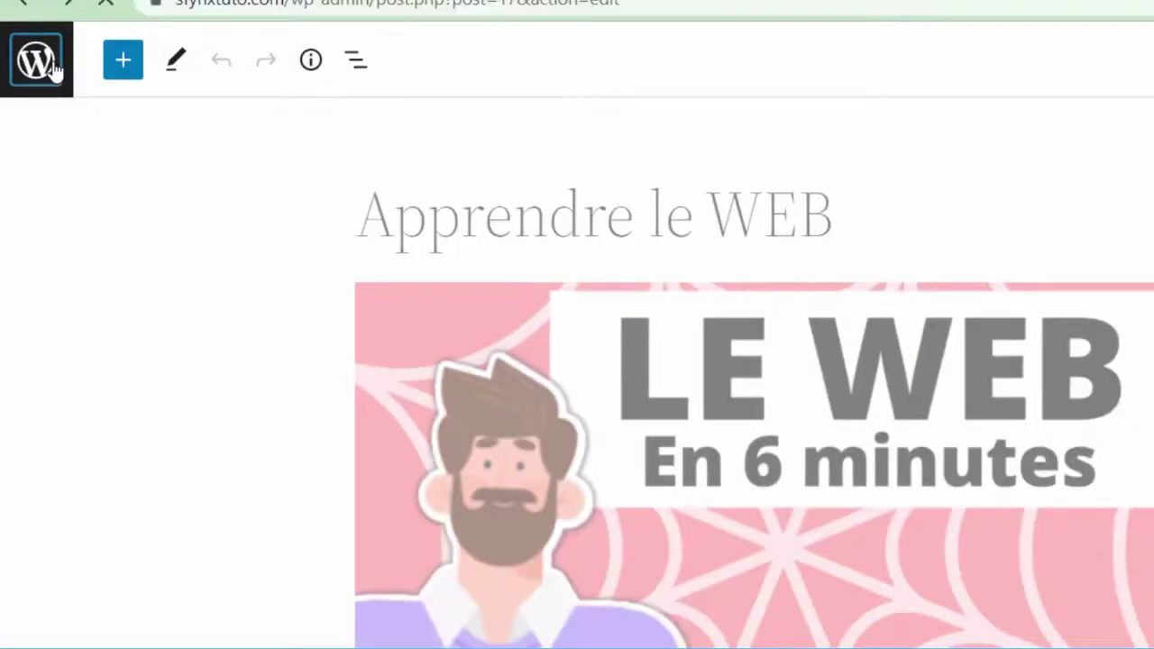
Step: Leave the editor for the public site and open the article "Apprendre le WEB" to review its image, caption, text and tags
click(50, 63)
mouse_move(111, 54)
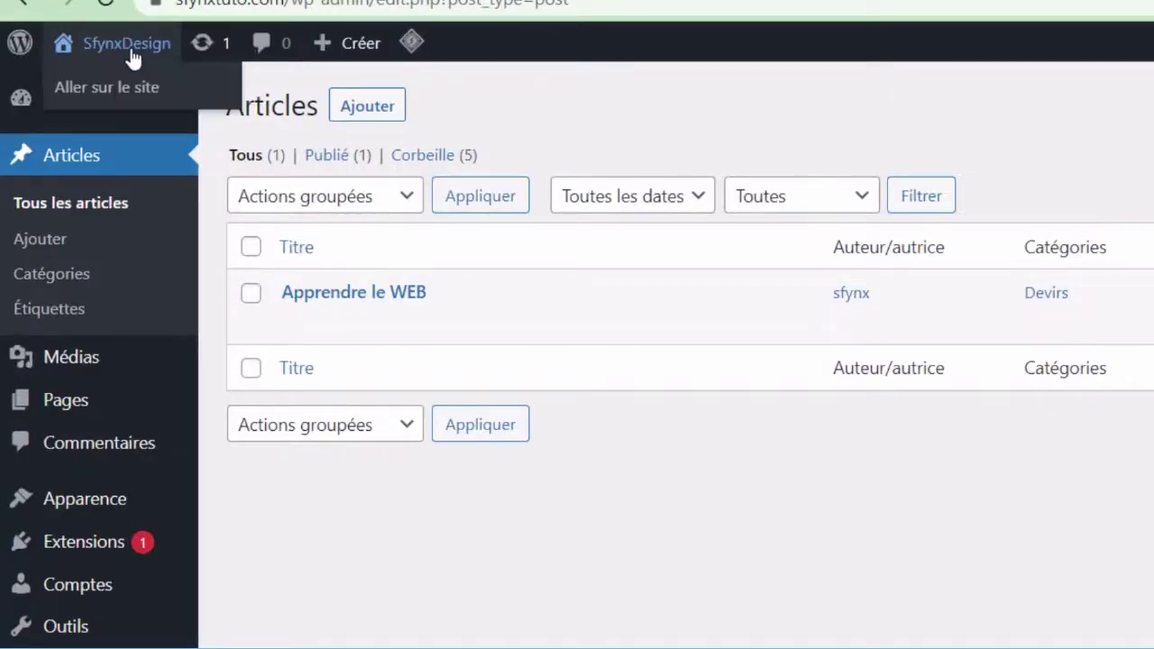
click(129, 90)
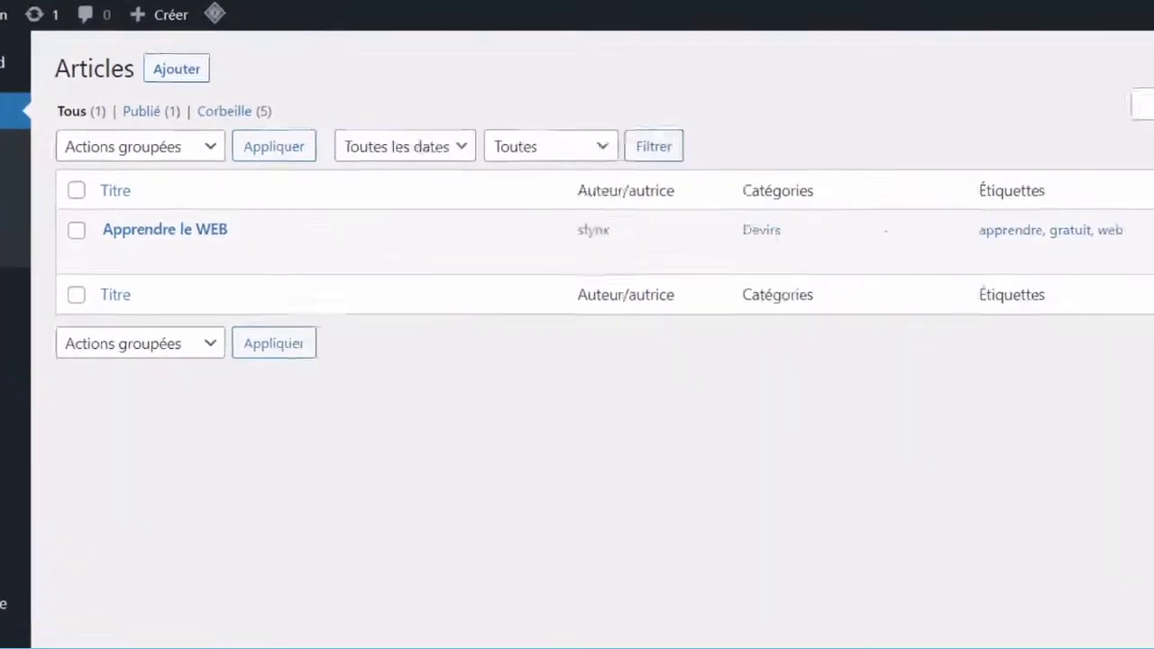
scroll(845, 183, down, 5)
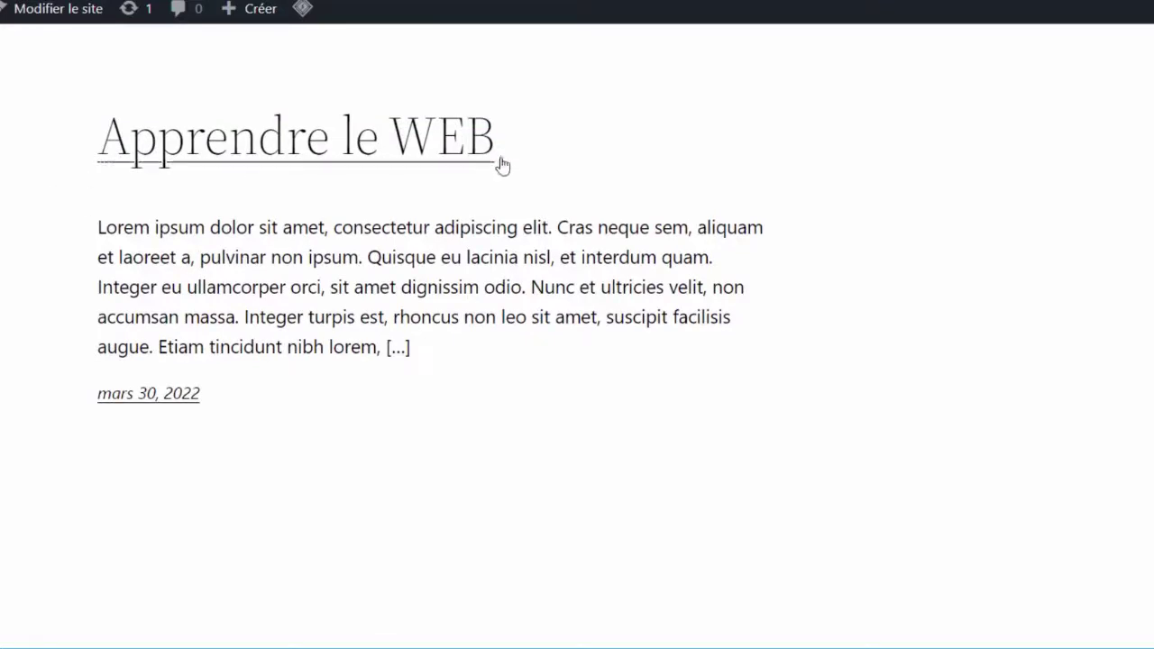
click(420, 149)
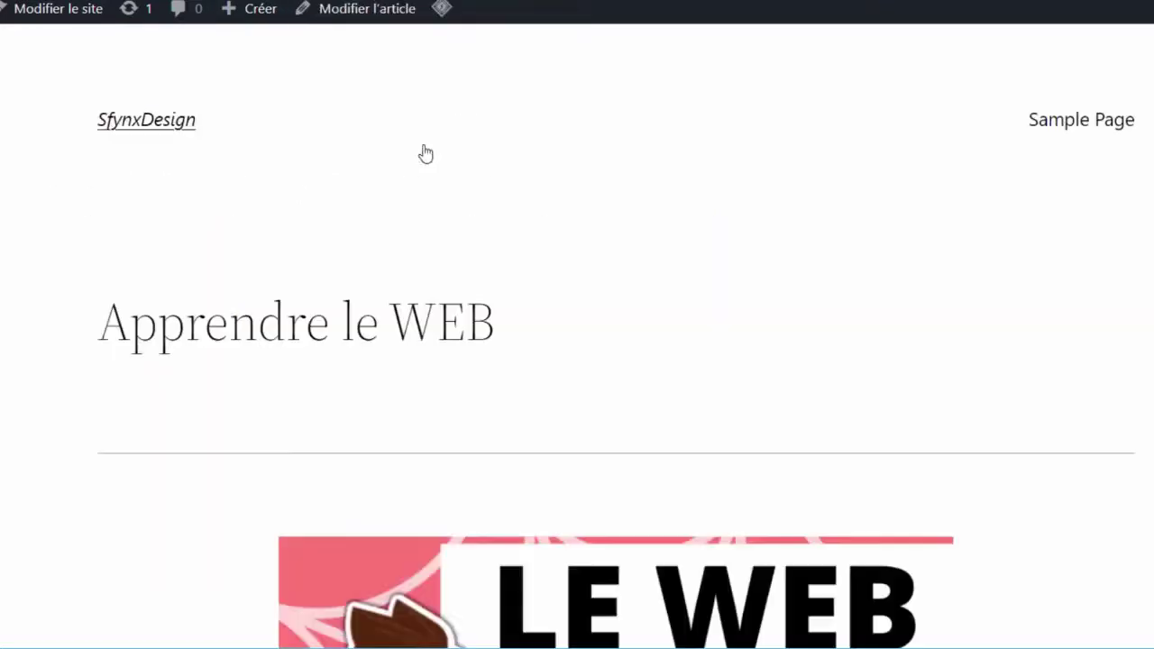
scroll(709, 239, down, 4)
scroll(1039, 276, down, 5)
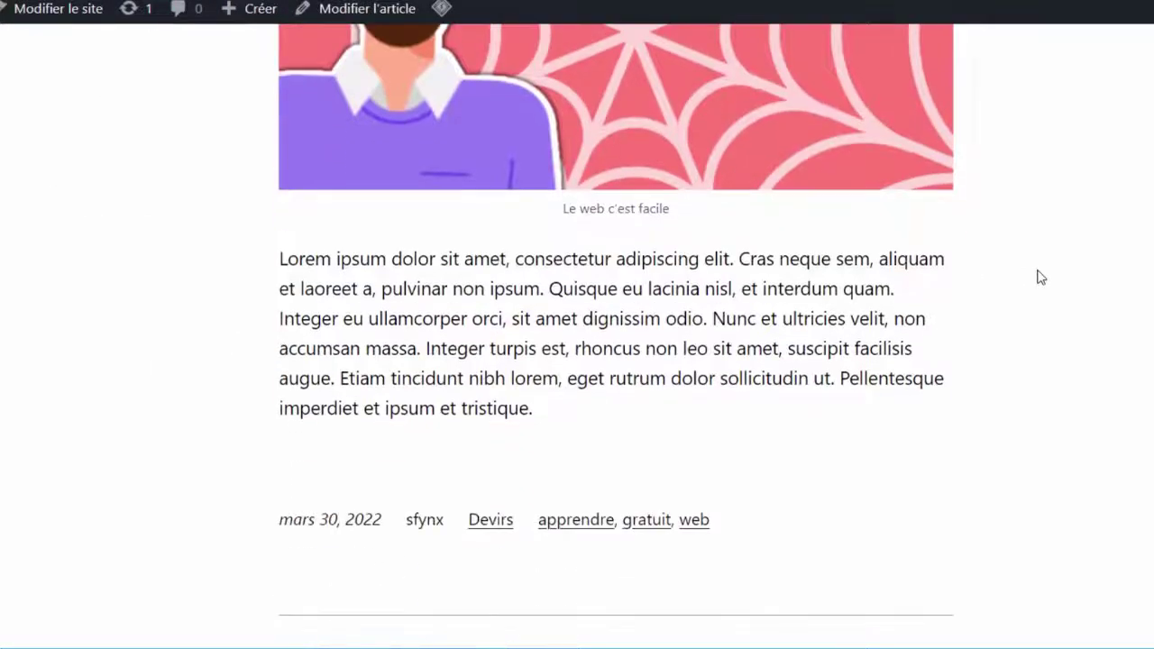